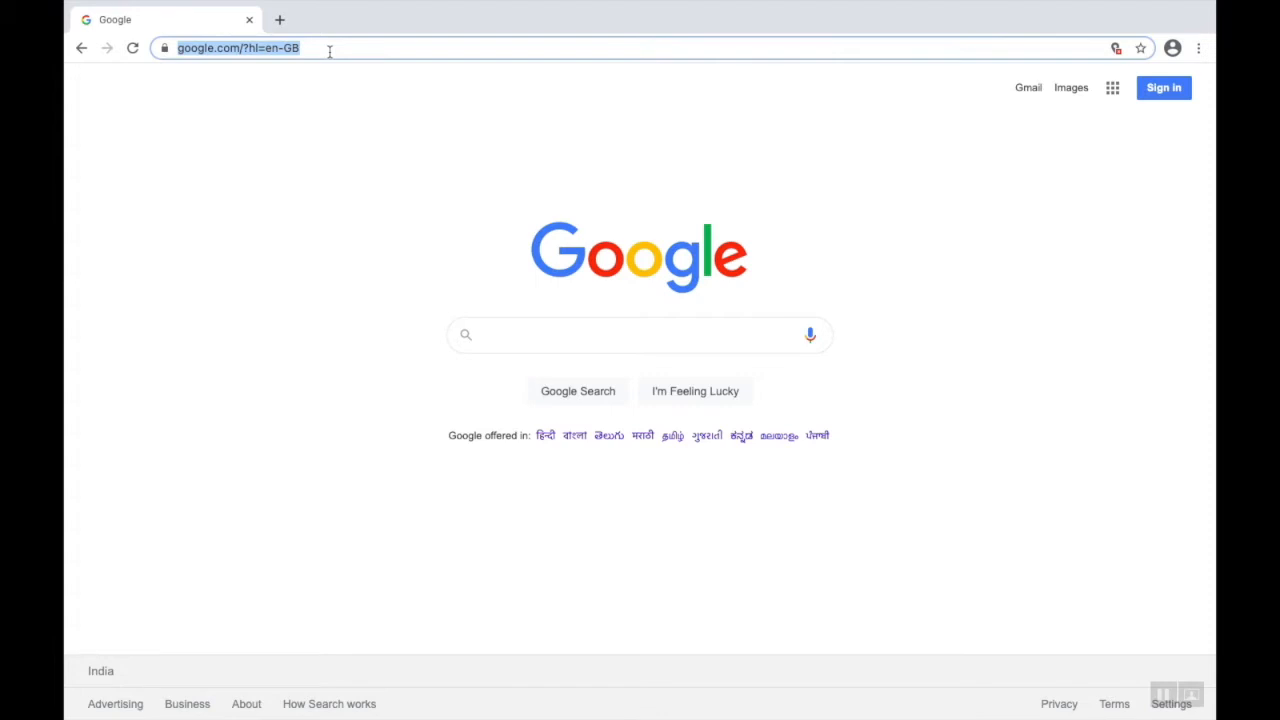
- Open the codeblocks.org website in the browser
{"action": "type", "text": "code"}
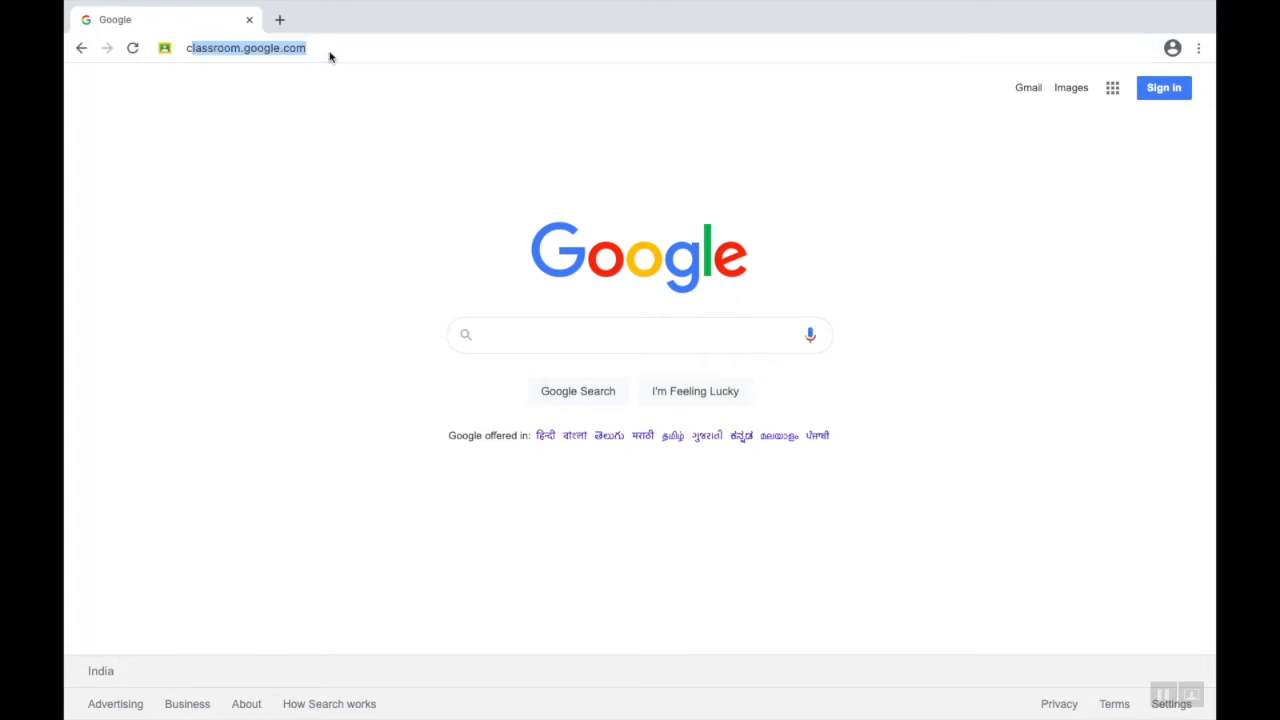
{"action": "key", "text": "Right"}
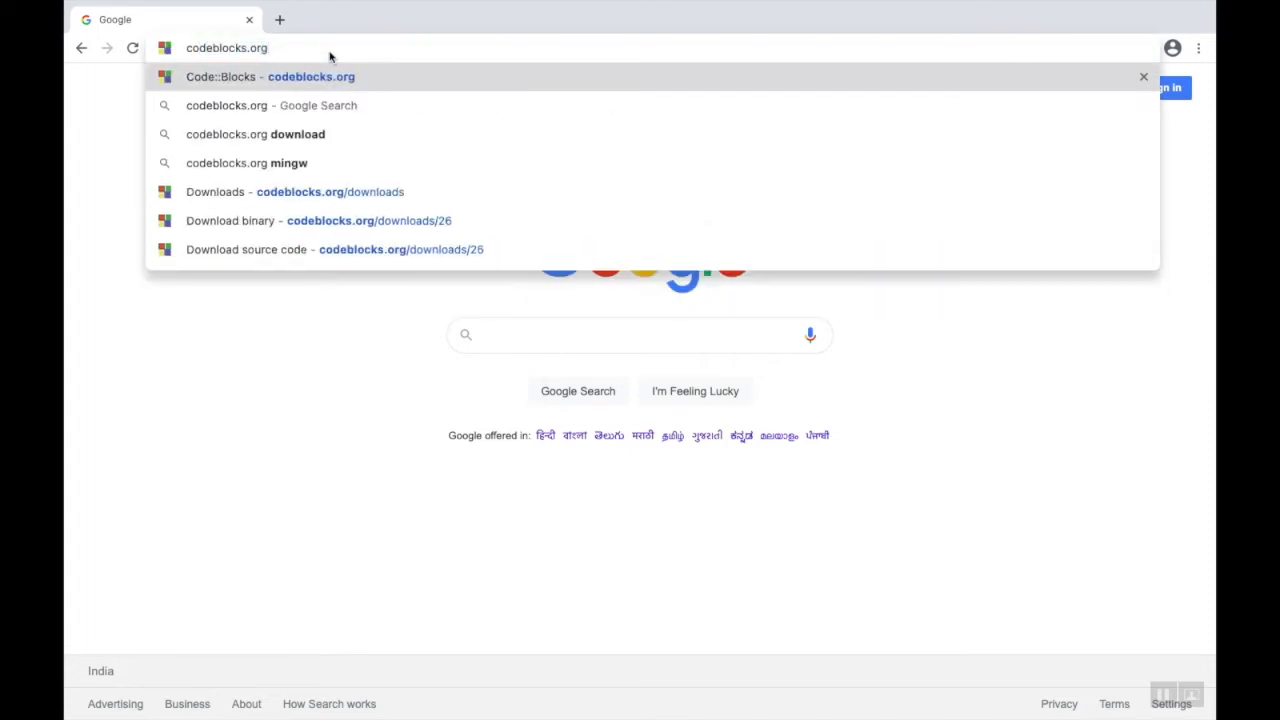
{"action": "key", "text": "Return"}
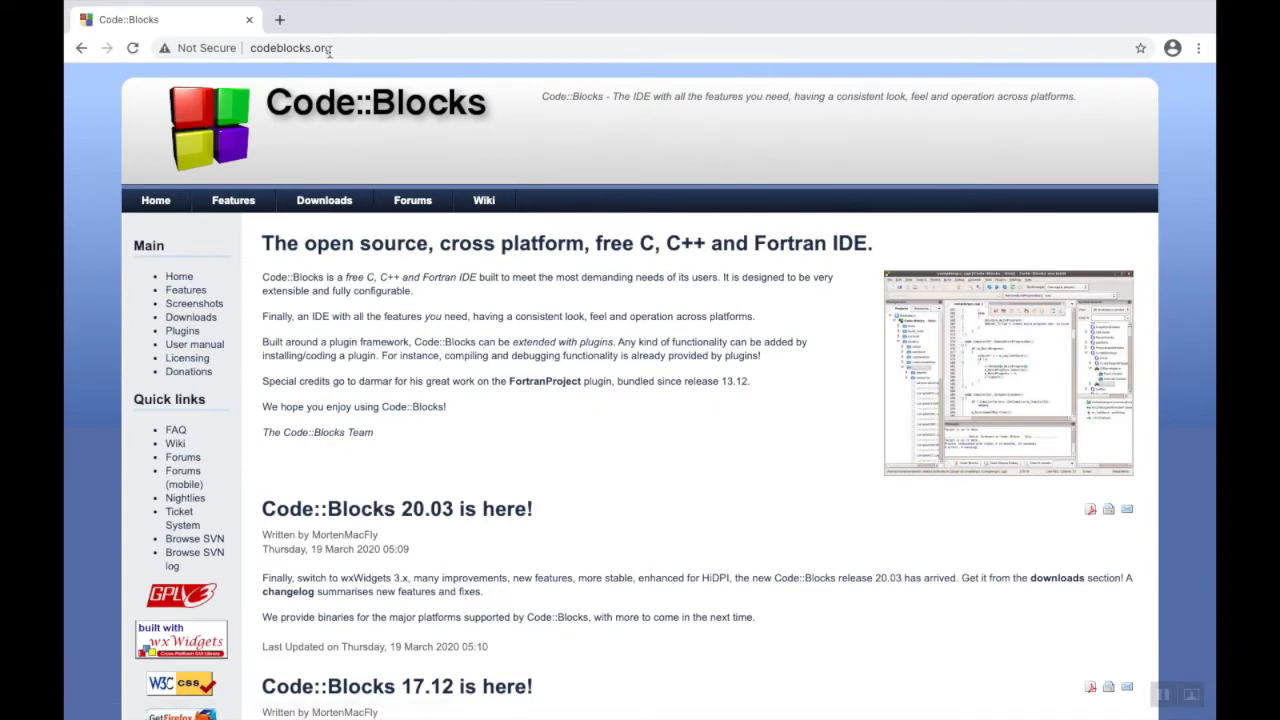
- Go to the binary release downloads and download the latest Mac version, codeblocks-17.12_OSX64.dmg, from Sourceforge.net
{"action": "left_click", "coordinate": [330, 207]}
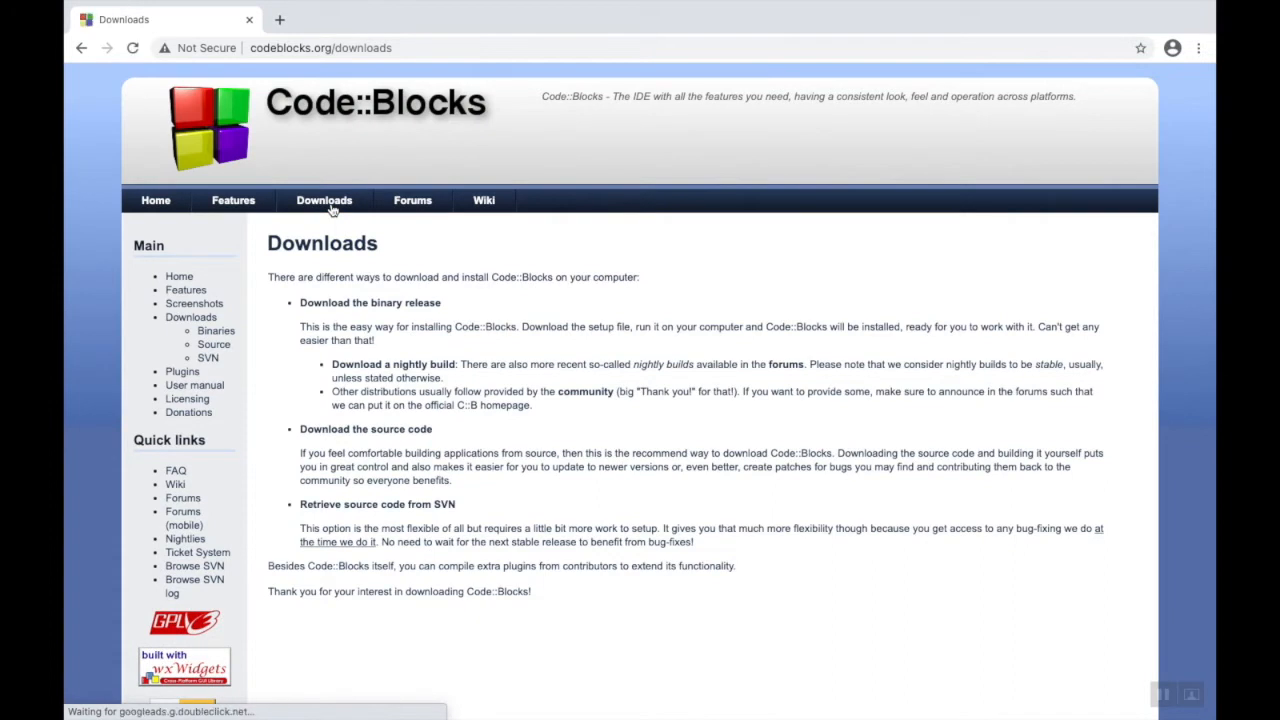
{"action": "left_click", "coordinate": [385, 304]}
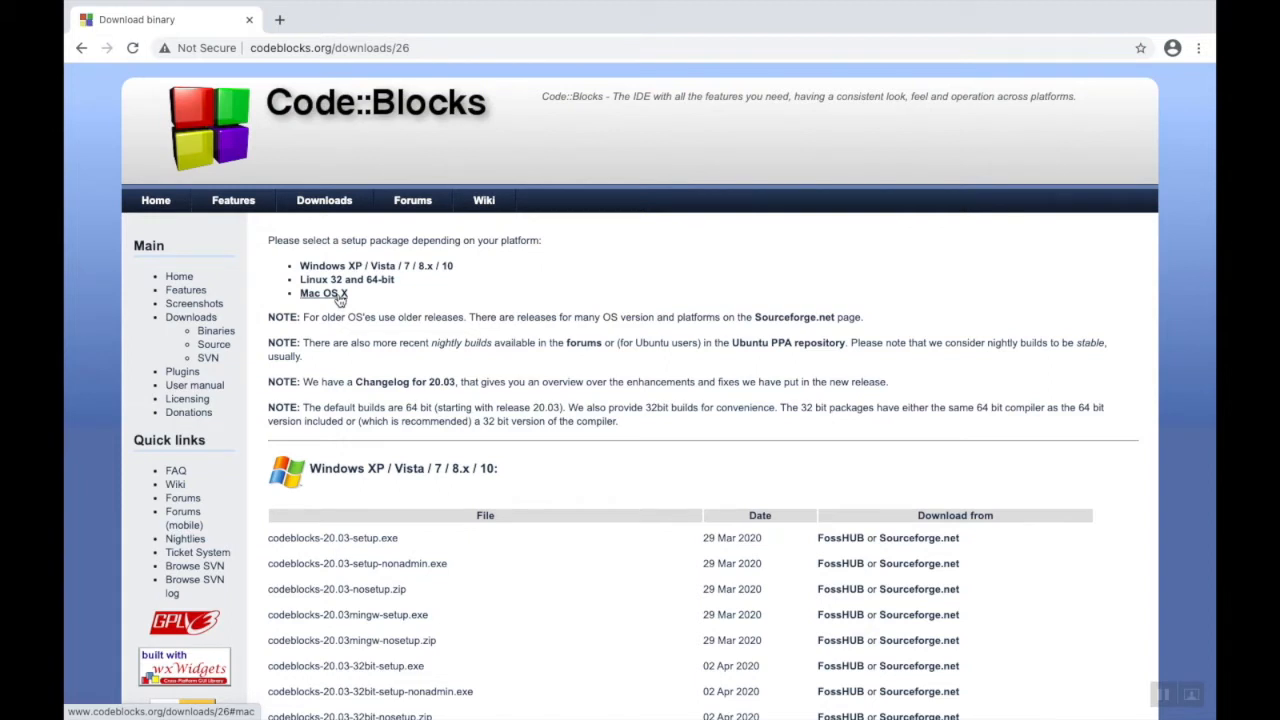
{"action": "left_click", "coordinate": [772, 322]}
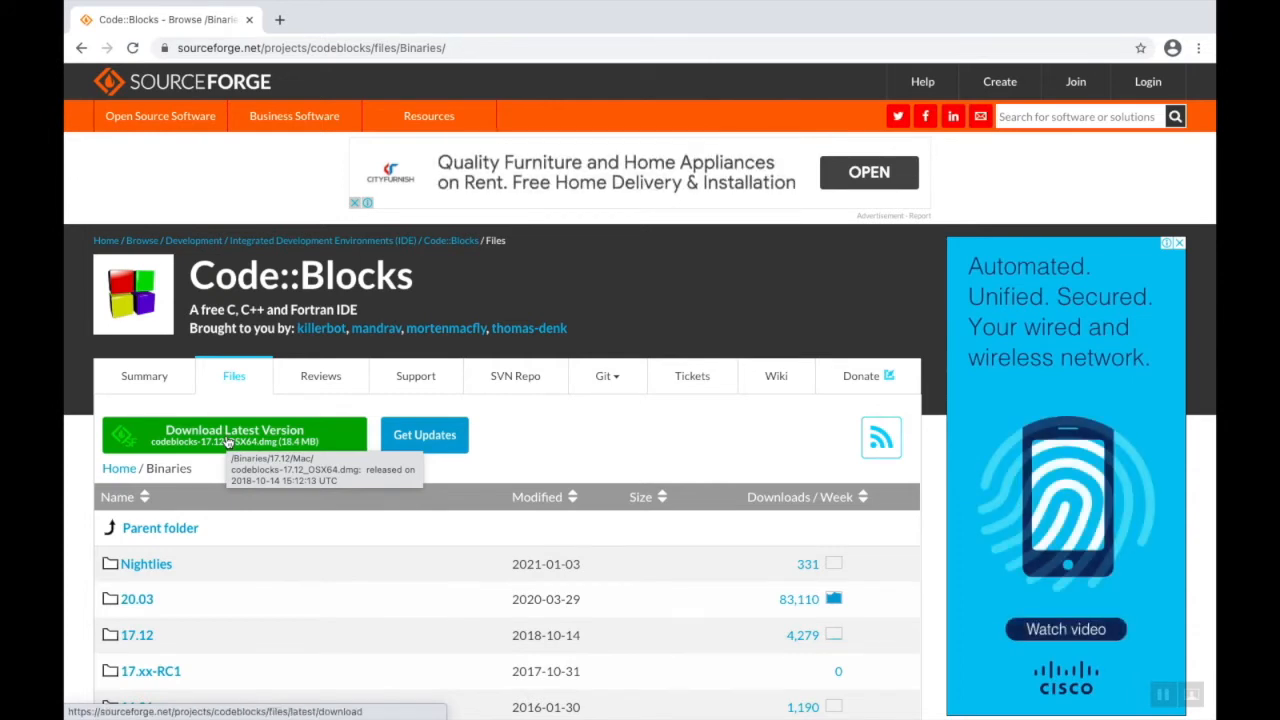
{"action": "left_click", "coordinate": [228, 441]}
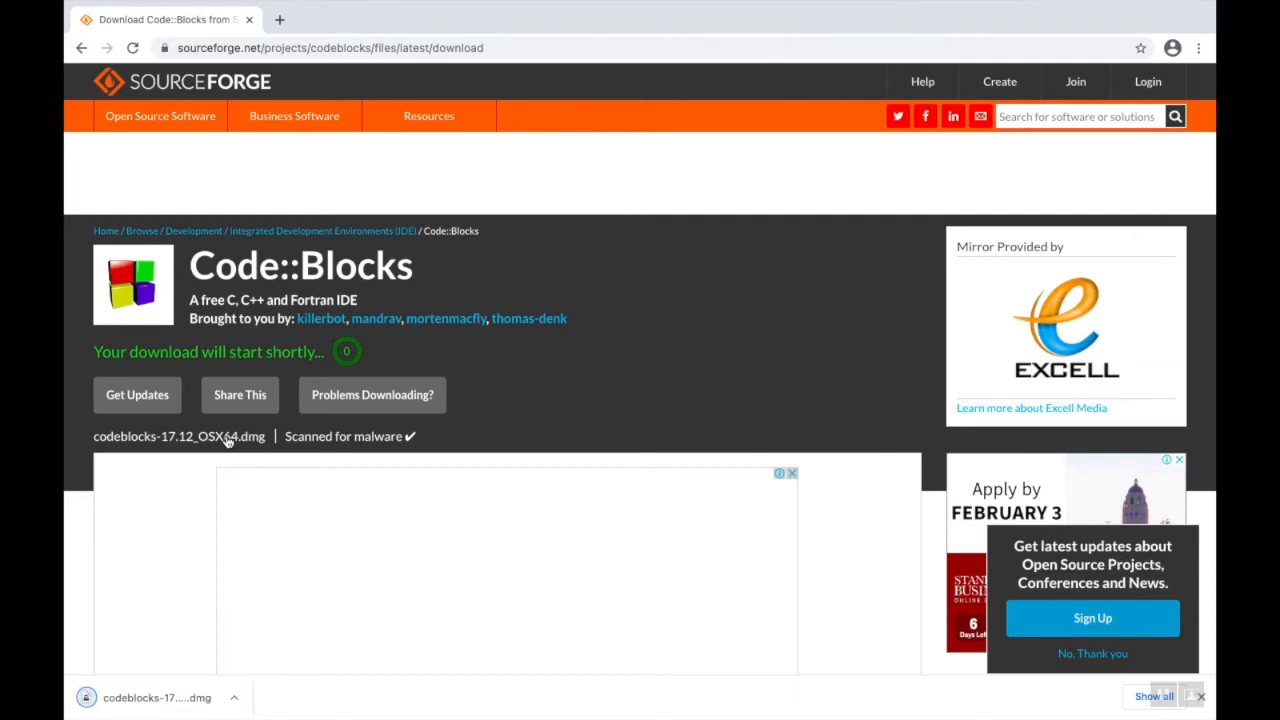
- Open the downloaded disk image and copy CodeBlocks into the Applications folder, replacing the existing copy
{"action": "left_click", "coordinate": [233, 700]}
{"action": "left_click", "coordinate": [270, 633]}
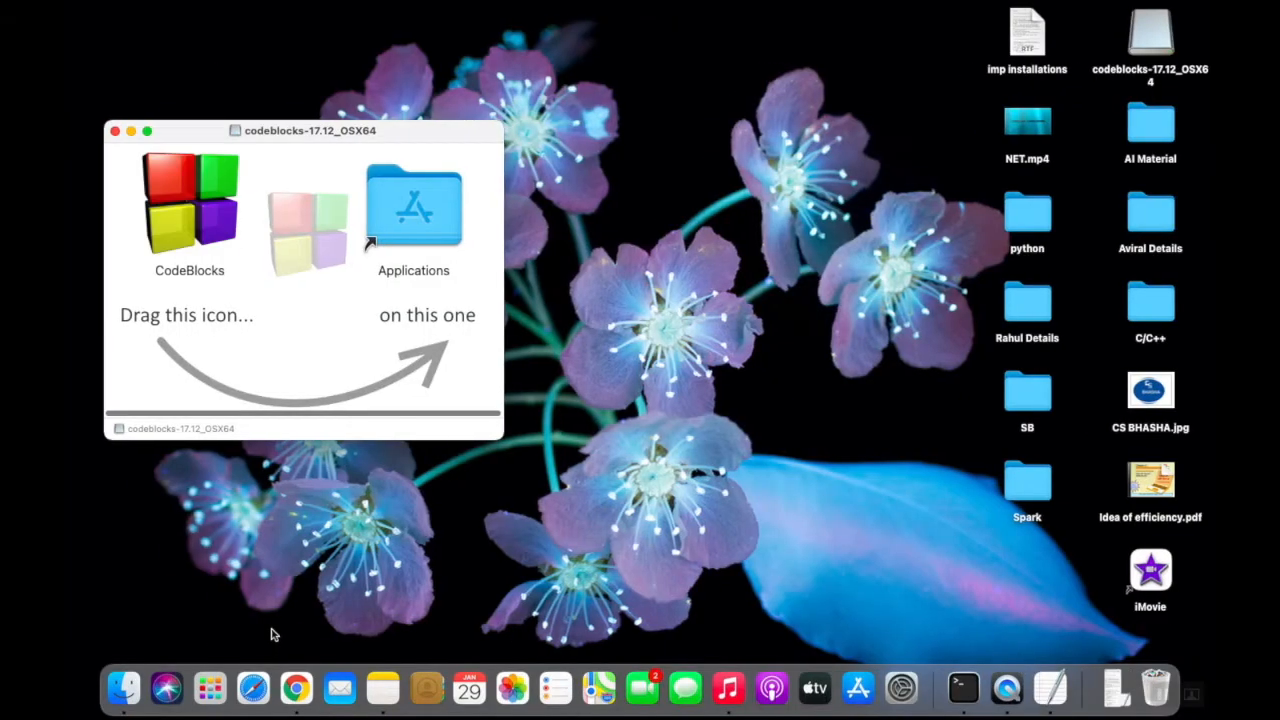
{"action": "left_click_drag", "start_coordinate": [197, 216], "coordinate": [432, 232]}
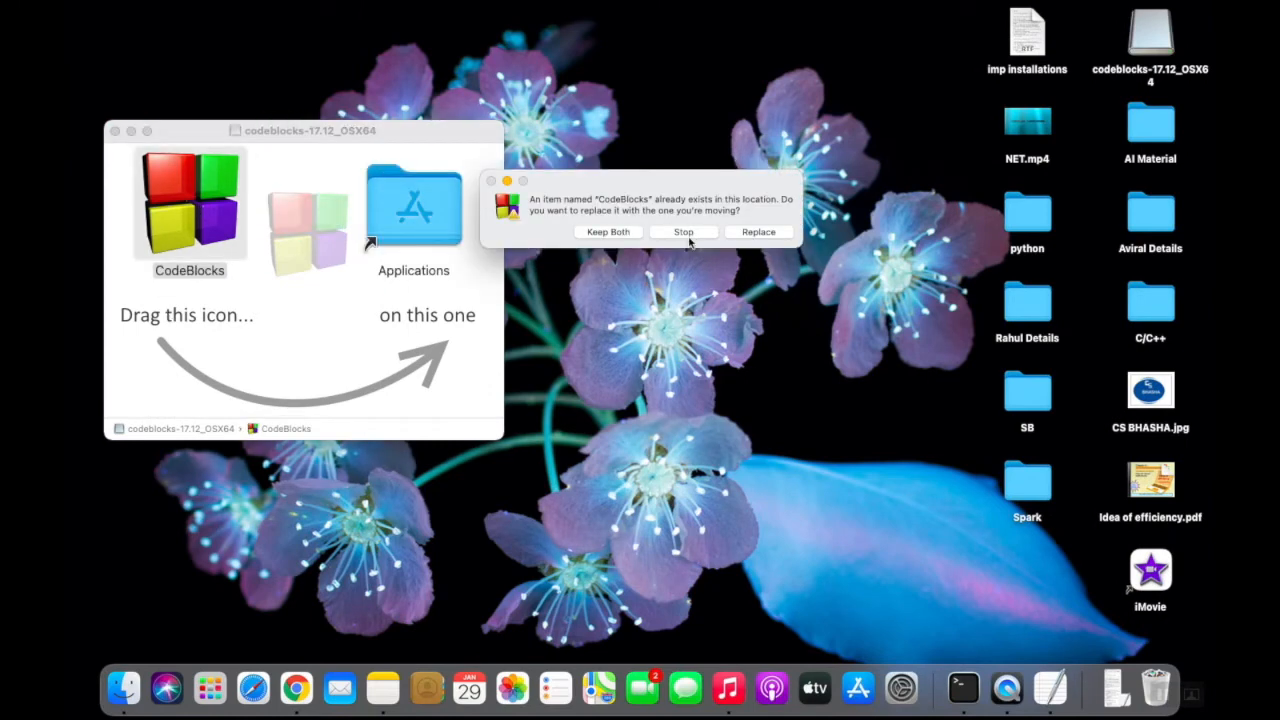
{"action": "left_click", "coordinate": [757, 233]}
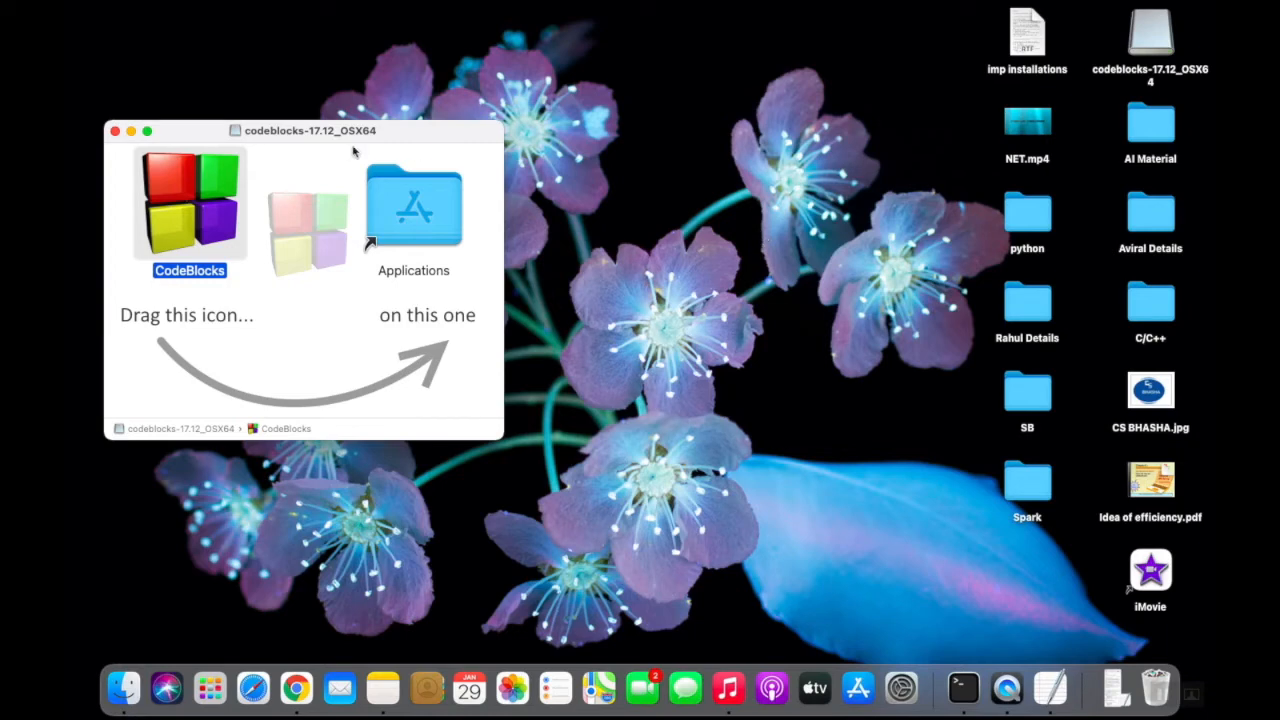
- Try to launch CodeBlocks from the disk image, then open System Preferences and dismiss the unverified developer warning
{"action": "double_click", "coordinate": [183, 187]}
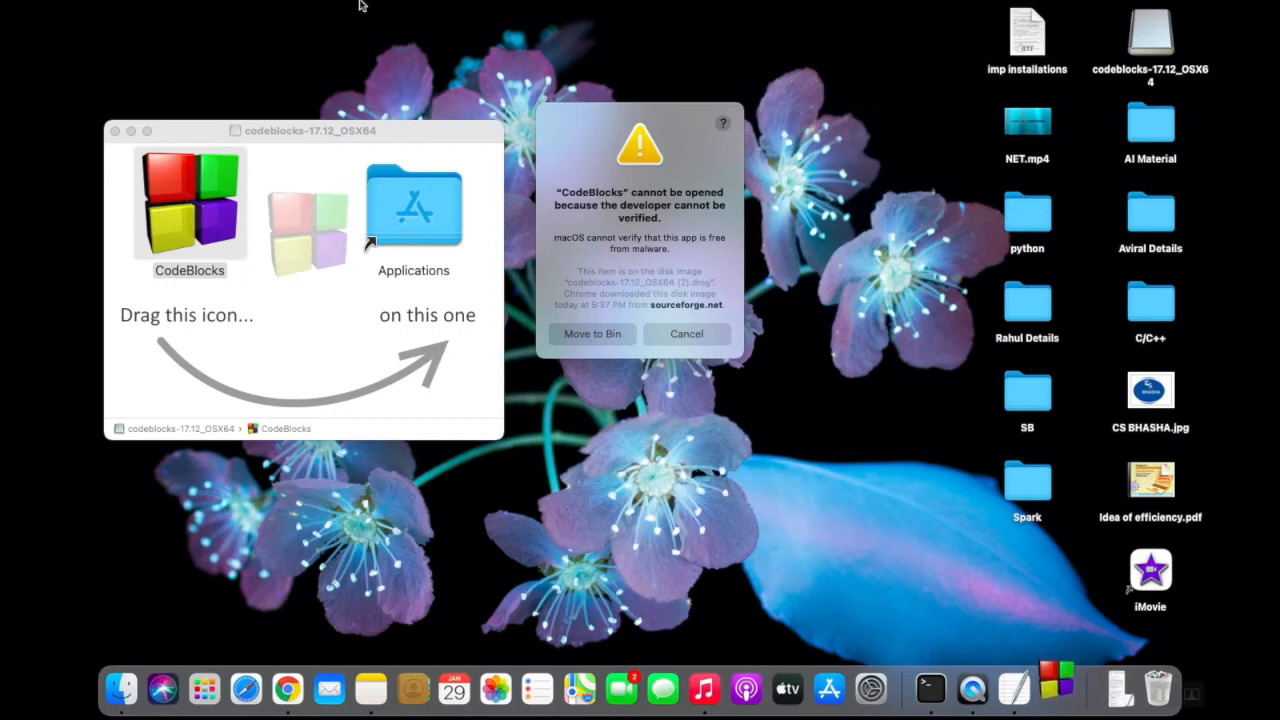
{"action": "mouse_move", "coordinate": [138, 2]}
{"action": "left_click", "coordinate": [87, 10]}
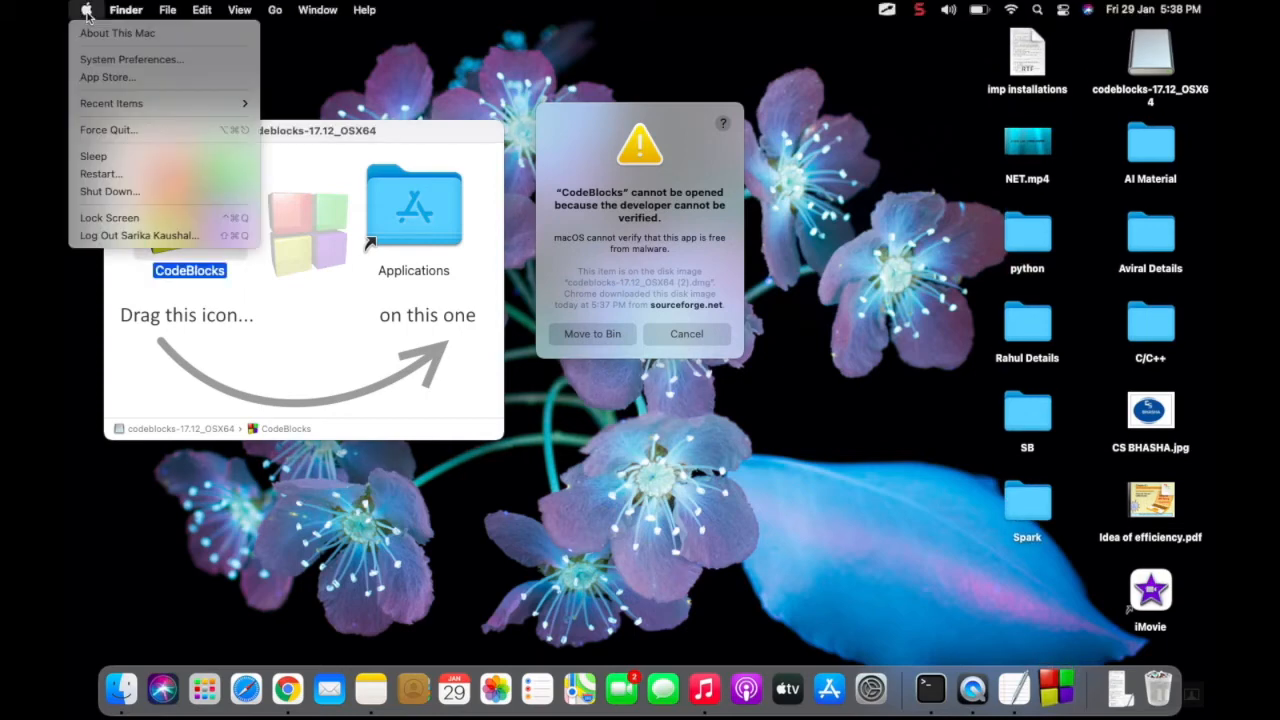
{"action": "left_click", "coordinate": [127, 62]}
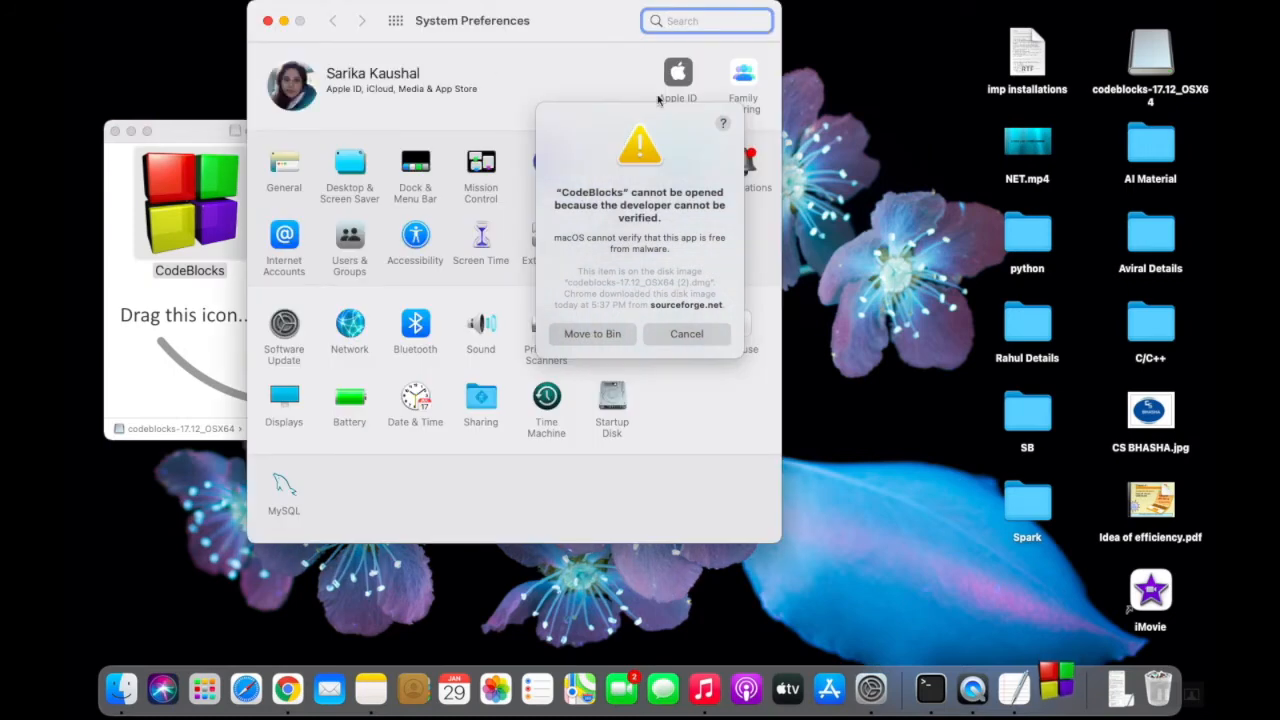
{"action": "left_click", "coordinate": [689, 338]}
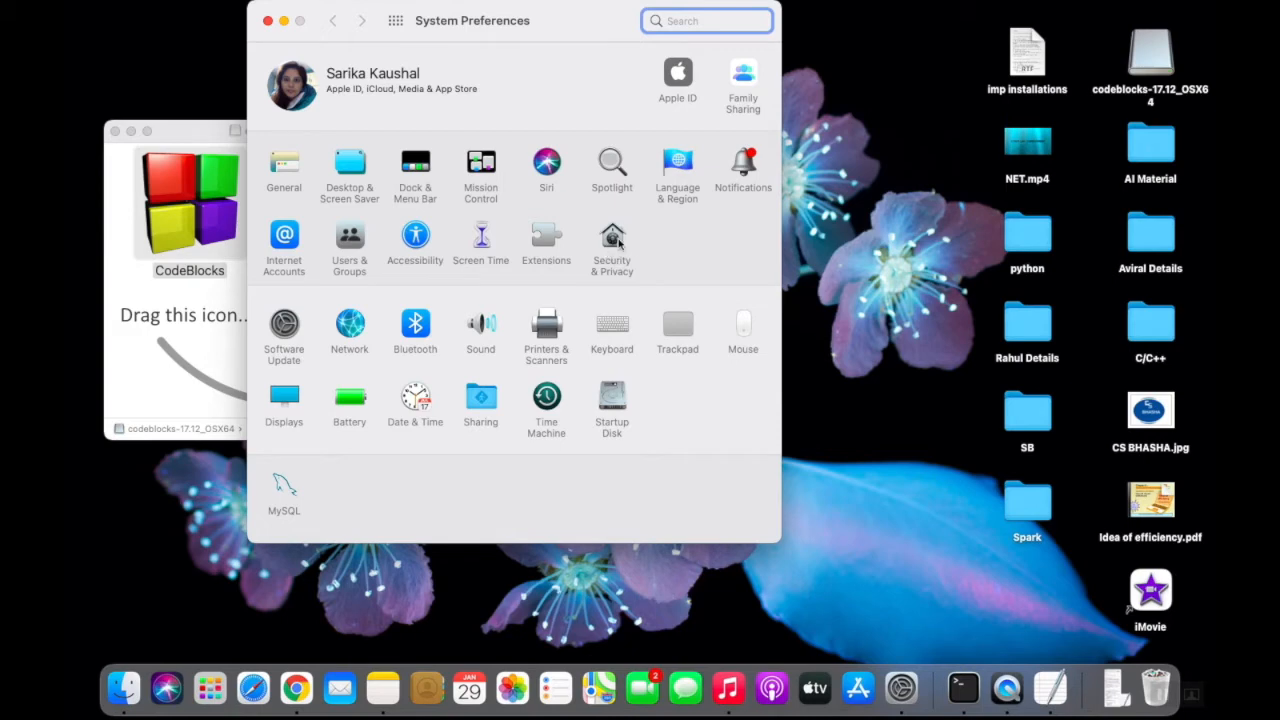
- Allow the blocked CodeBlocks app to open anyway in the Security & Privacy settings and make its window full screen
{"action": "left_click", "coordinate": [612, 238]}
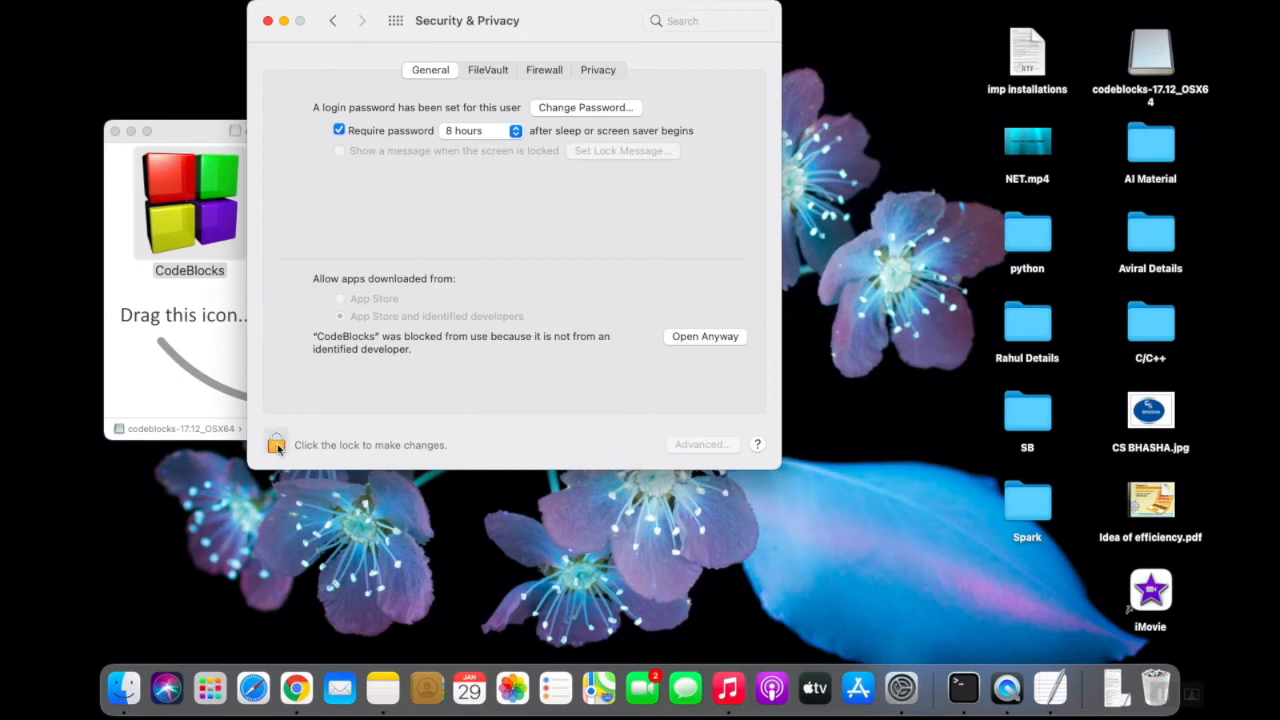
{"action": "left_click", "coordinate": [704, 338]}
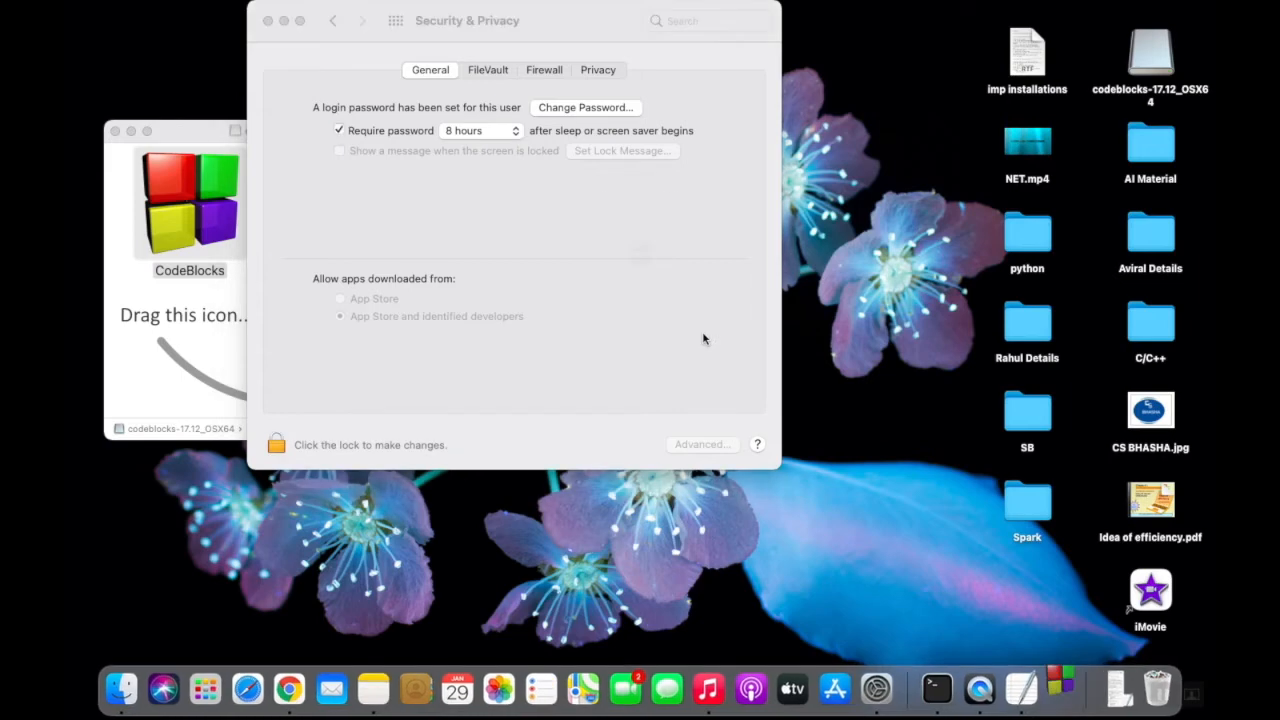
{"action": "left_click", "coordinate": [656, 338]}
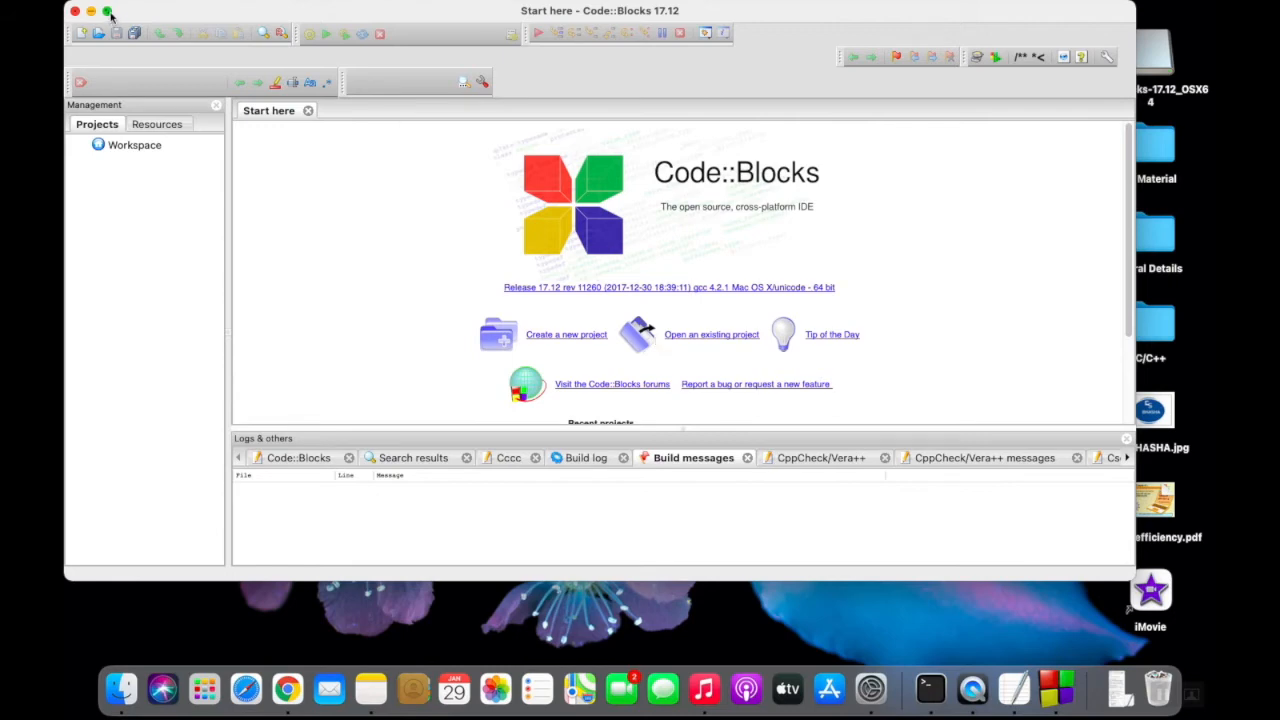
{"action": "left_click", "coordinate": [108, 11]}
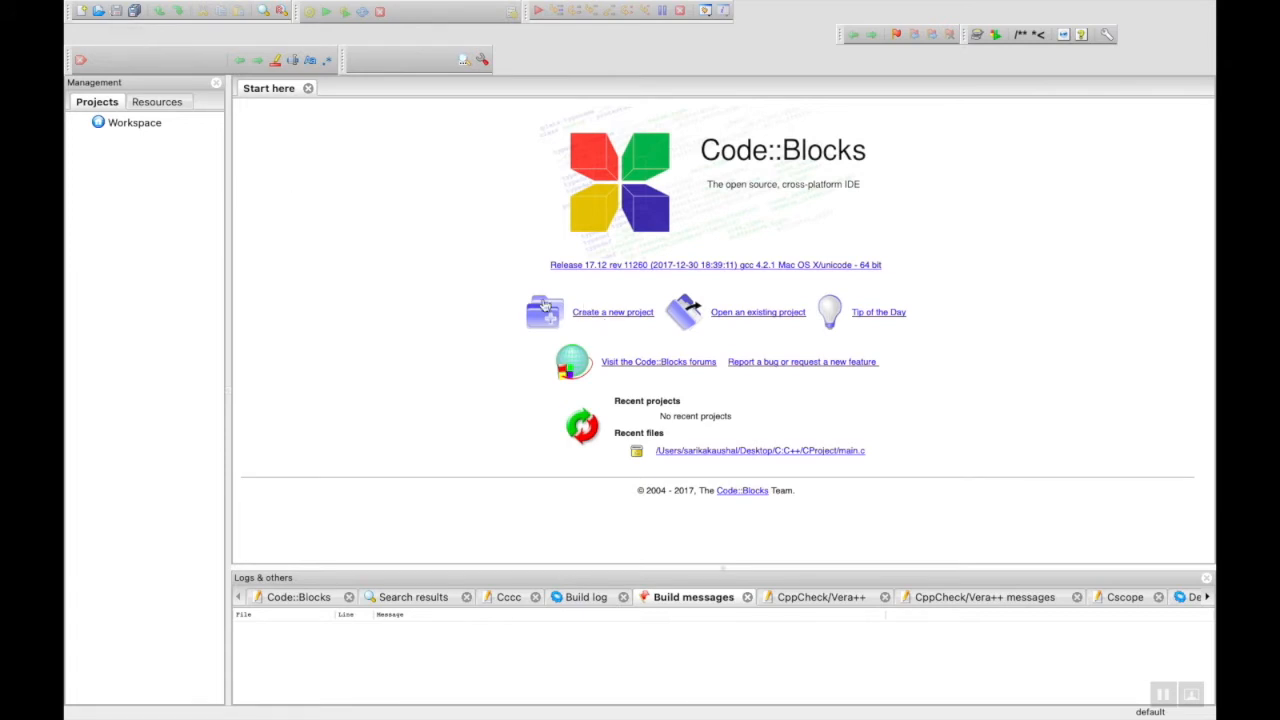
- Switch back to the browser and close its window, the Security & Privacy window and the disk image window
{"action": "mouse_move", "coordinate": [66, 4]}
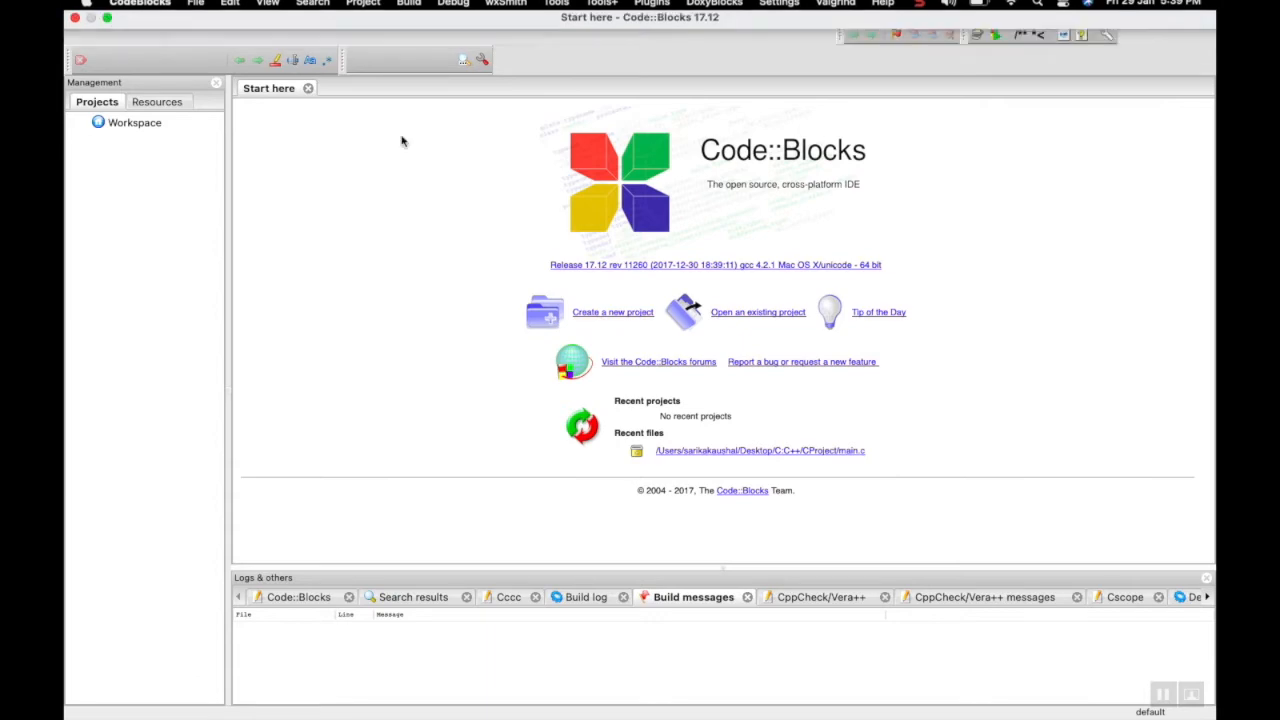
{"action": "key", "text": "ctrl+Right"}
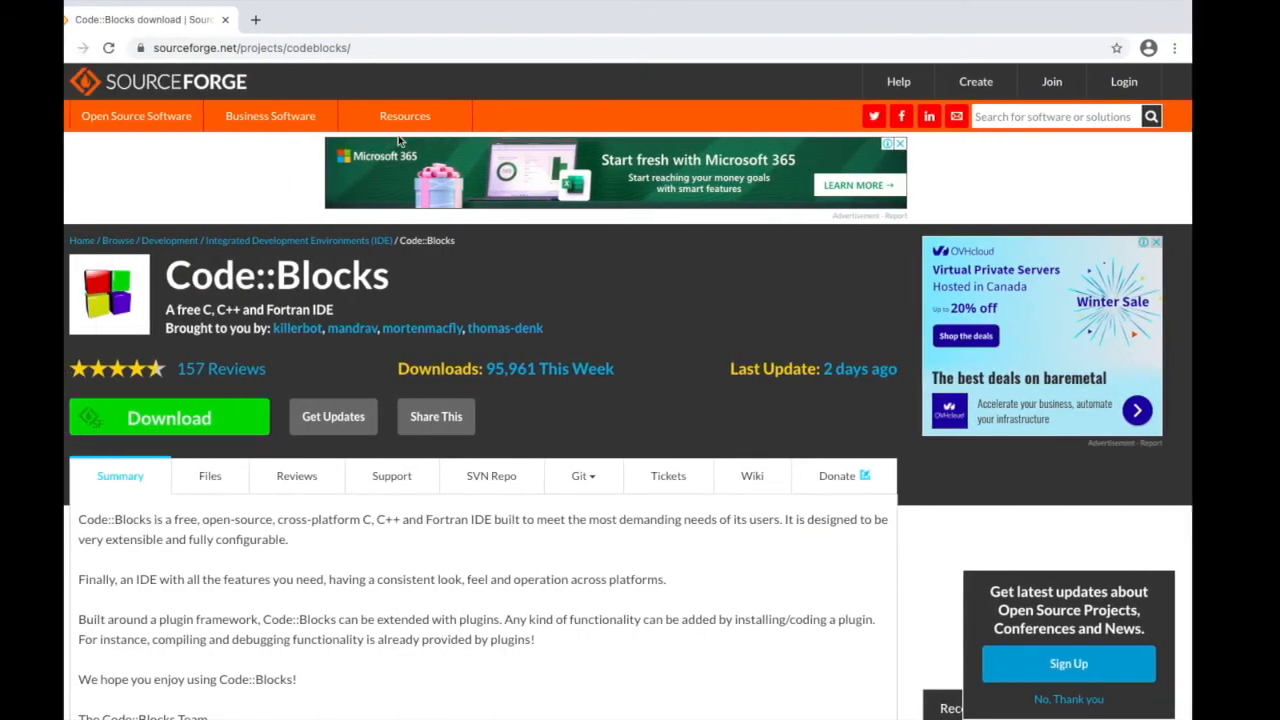
{"action": "mouse_move", "coordinate": [150, 3]}
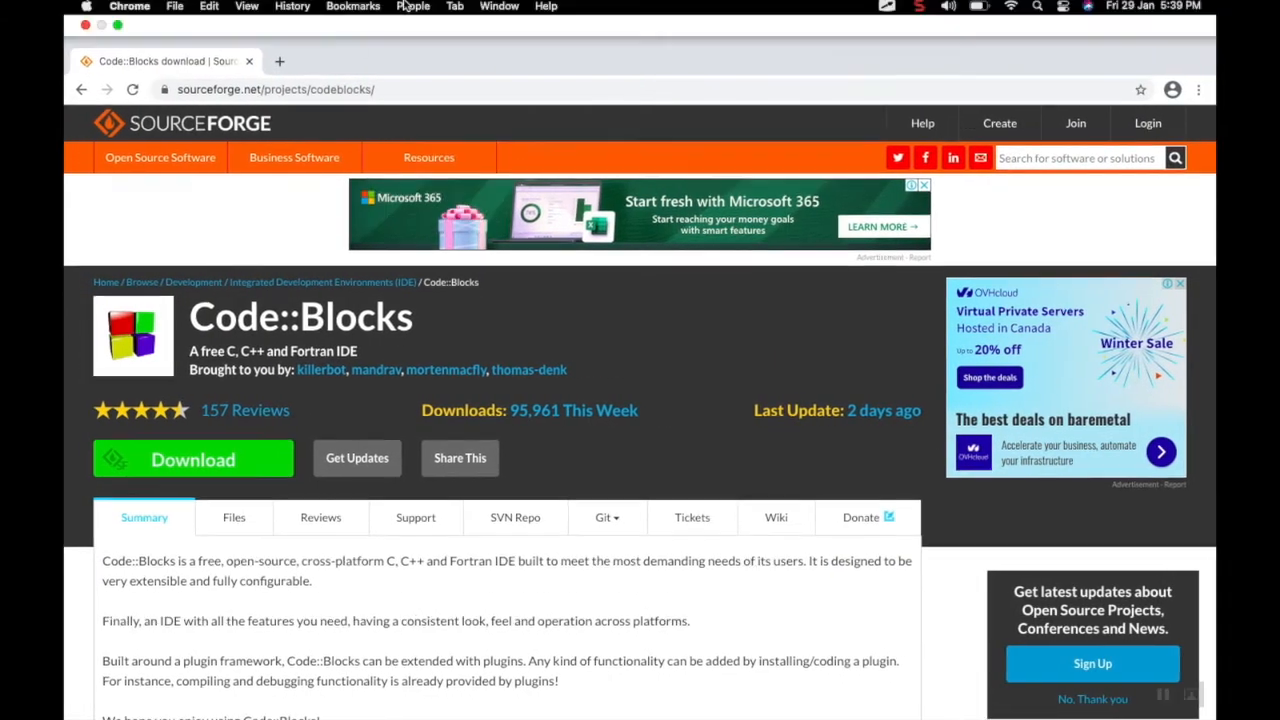
{"action": "left_click", "coordinate": [85, 31]}
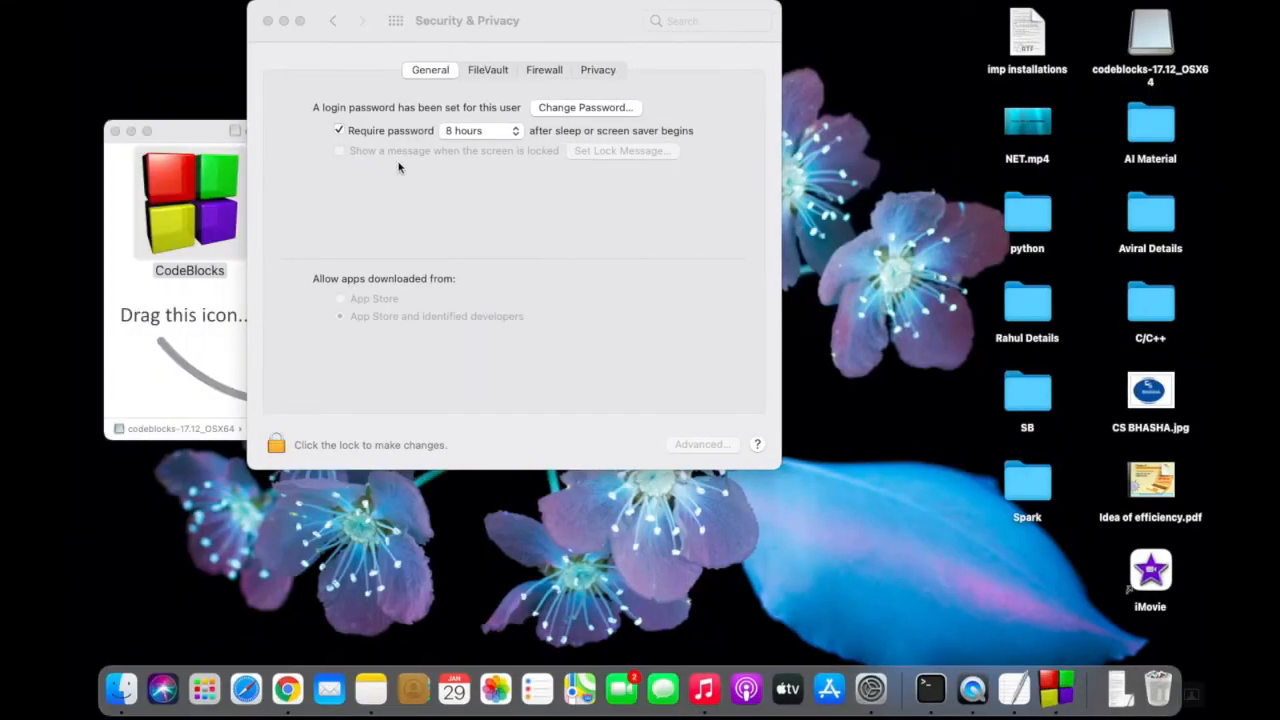
{"action": "left_click", "coordinate": [267, 21]}
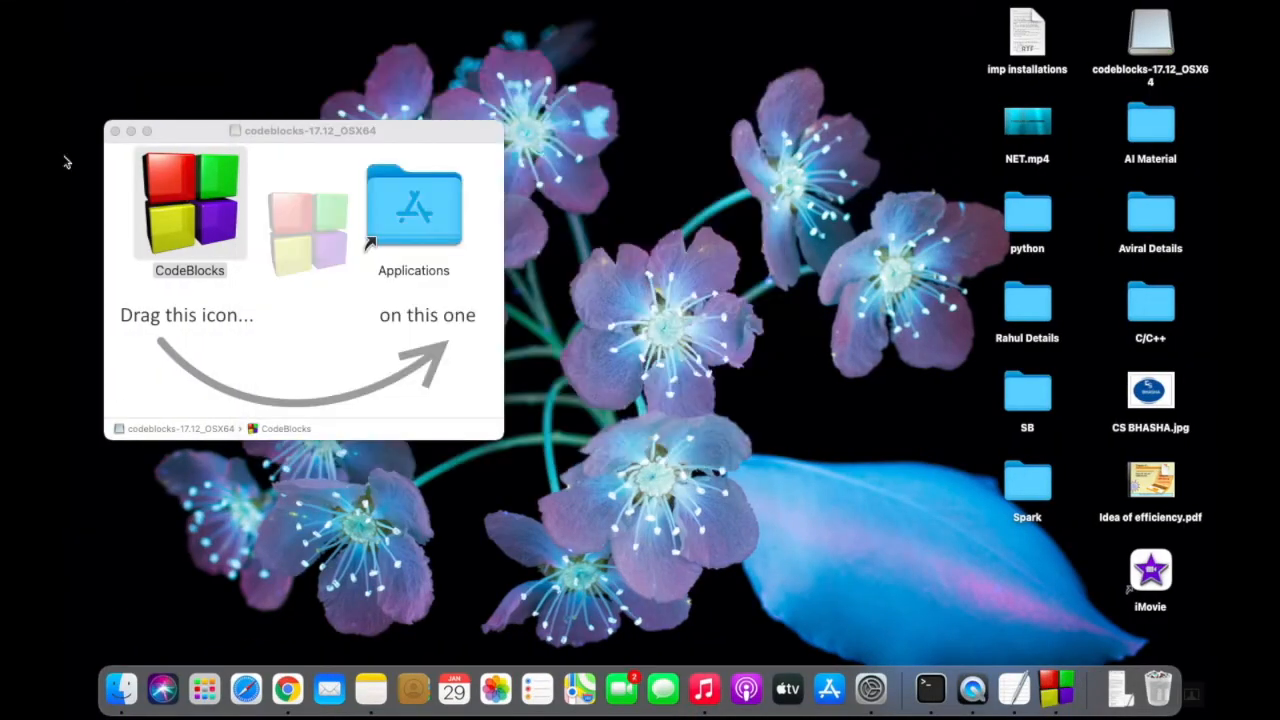
{"action": "left_click", "coordinate": [114, 131]}
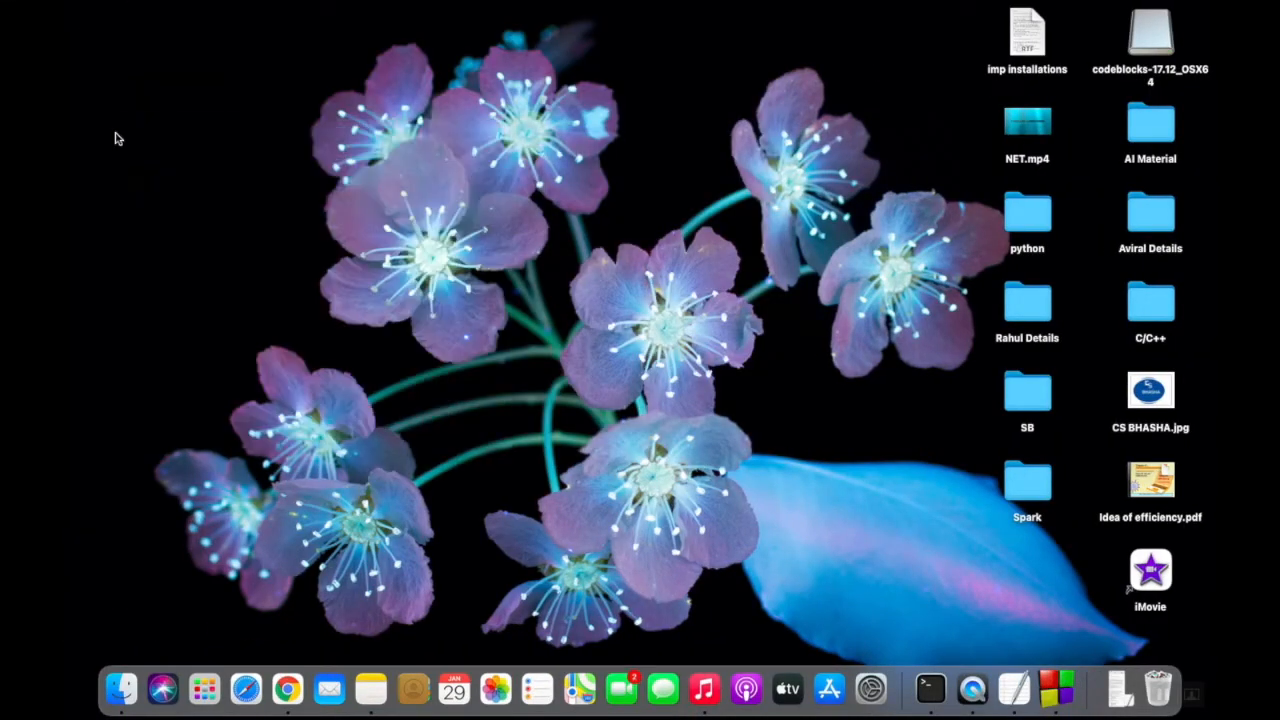
- Move the old CProject folder inside the desktop's C/C++ folder to the bin and close the folder window
{"action": "double_click", "coordinate": [1163, 319]}
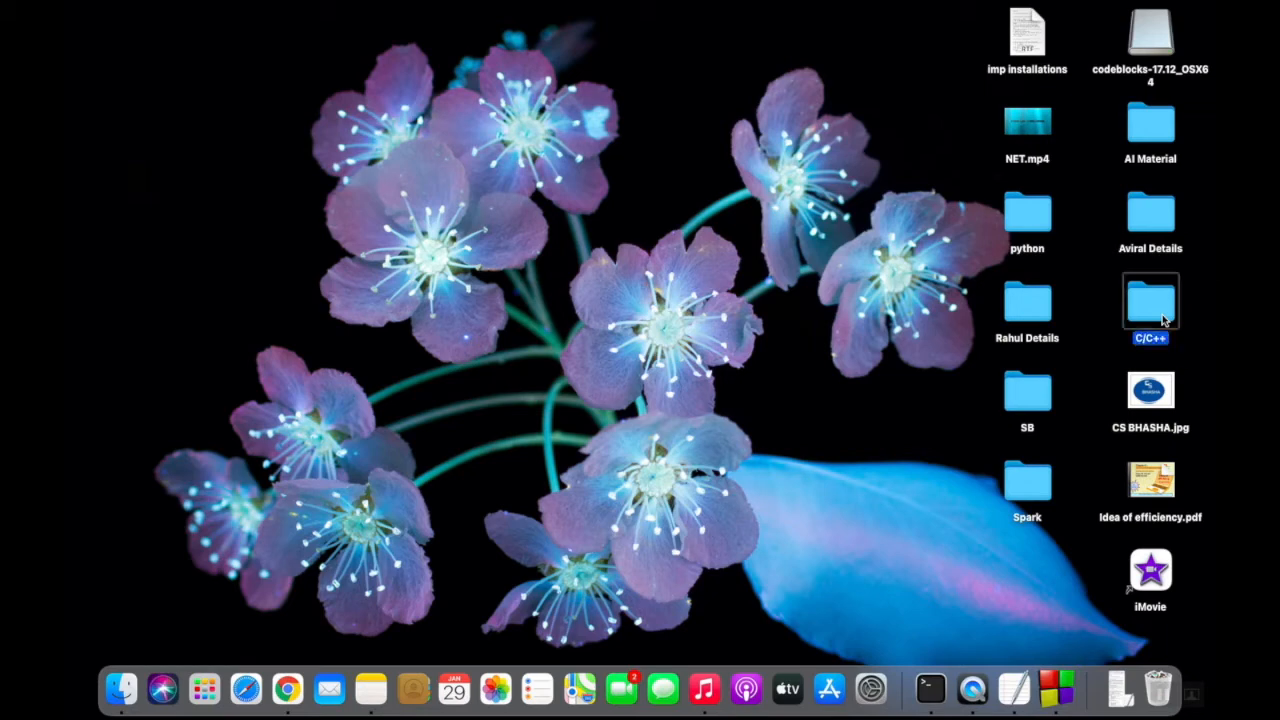
{"action": "left_click", "coordinate": [416, 156]}
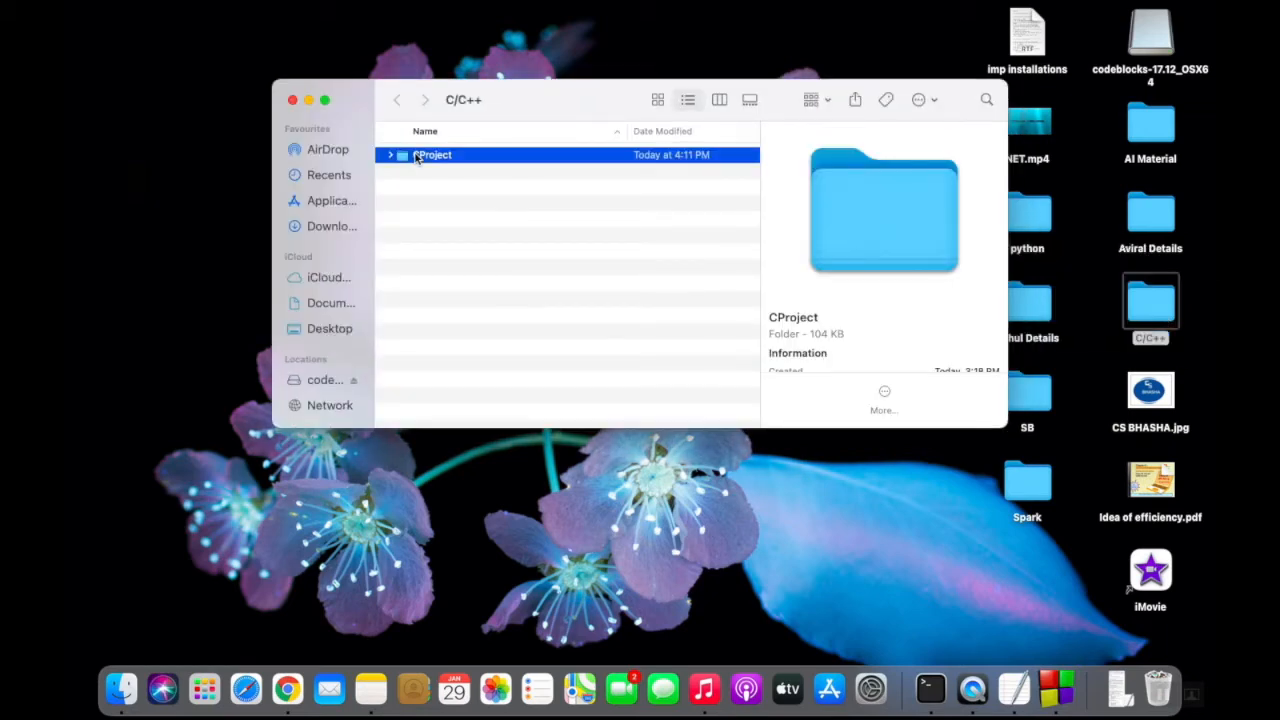
{"action": "right_click", "coordinate": [416, 157]}
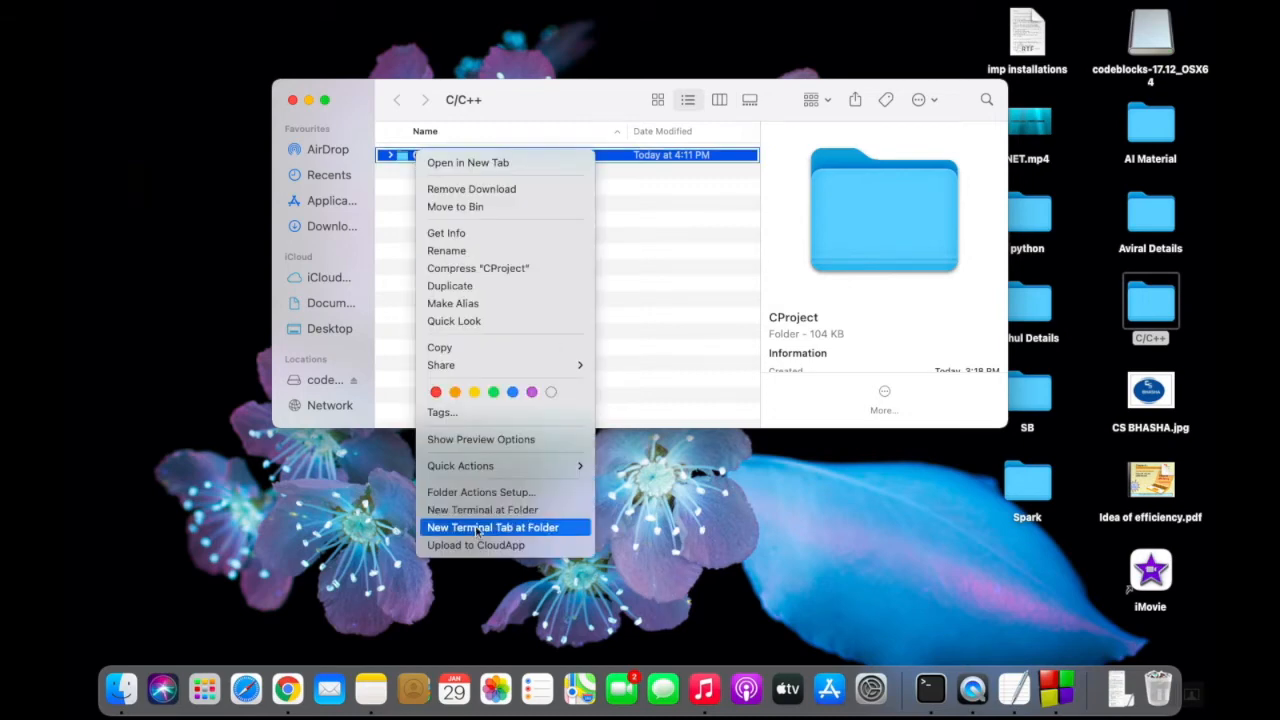
{"action": "mouse_move", "coordinate": [448, 366]}
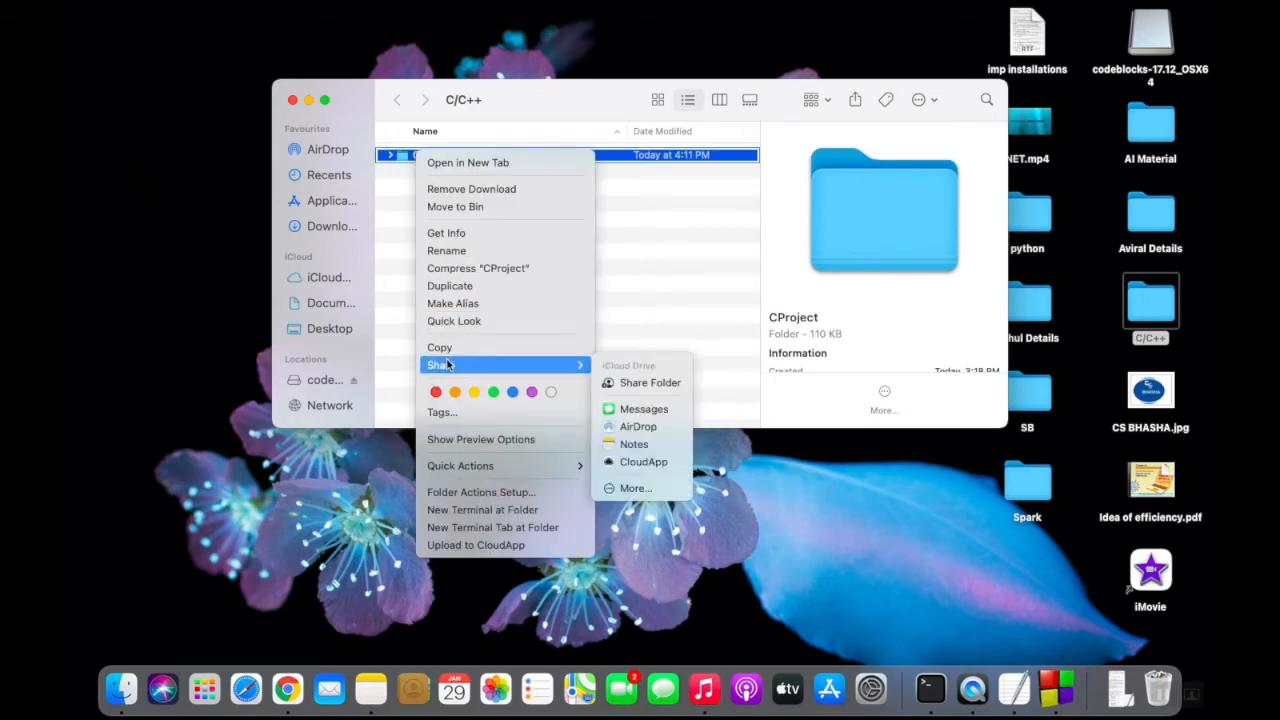
{"action": "left_click", "coordinate": [456, 212]}
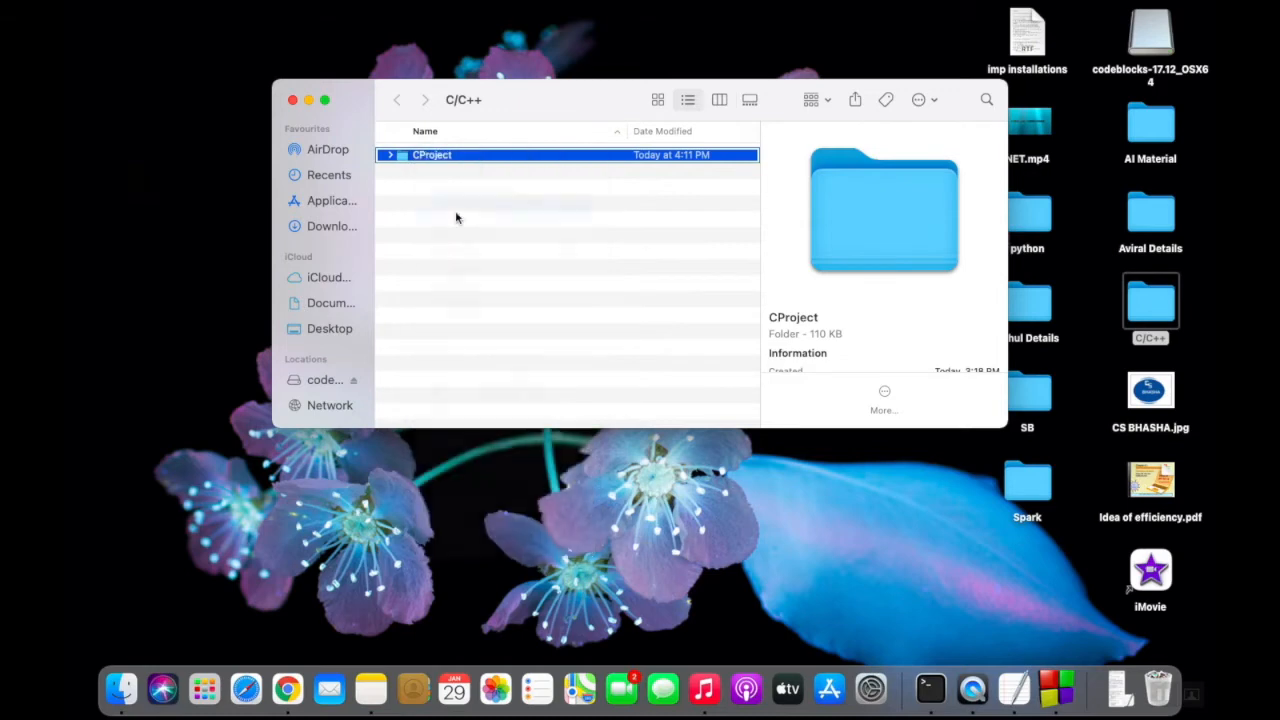
{"action": "left_click", "coordinate": [292, 101]}
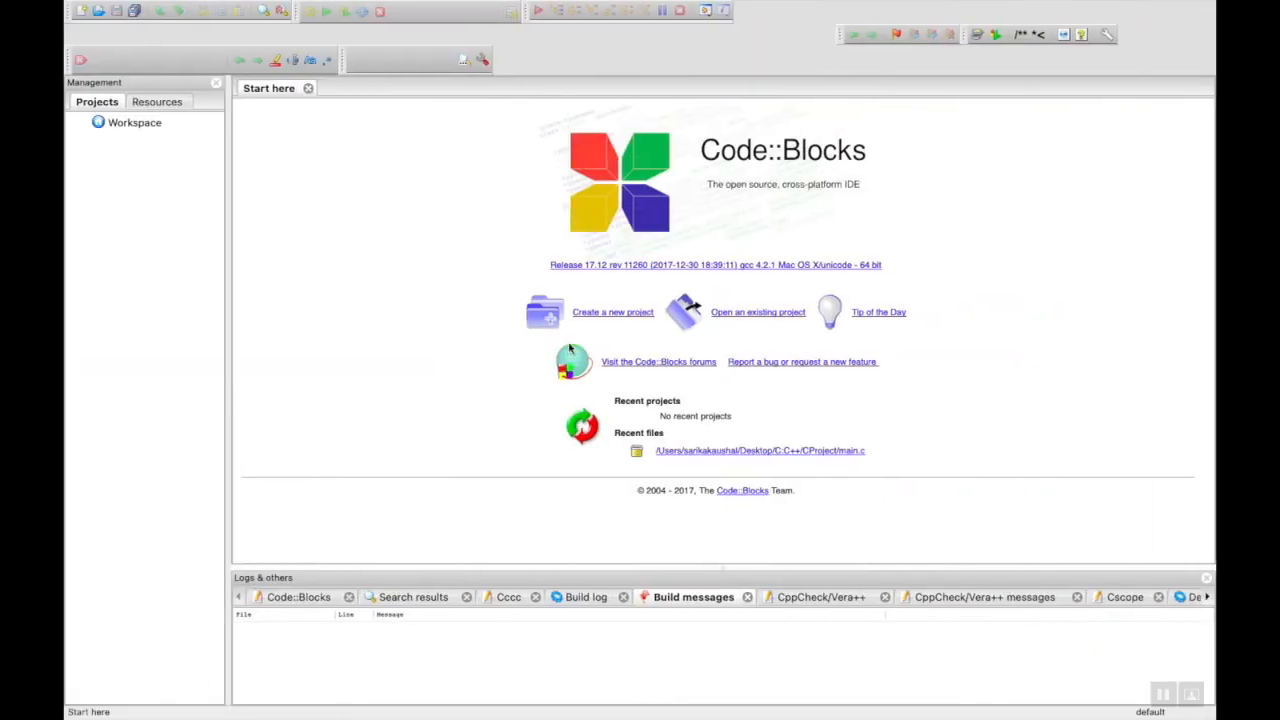
- Create a new project in Code::Blocks from the Console application template in the Console category
{"action": "left_click", "coordinate": [616, 314]}
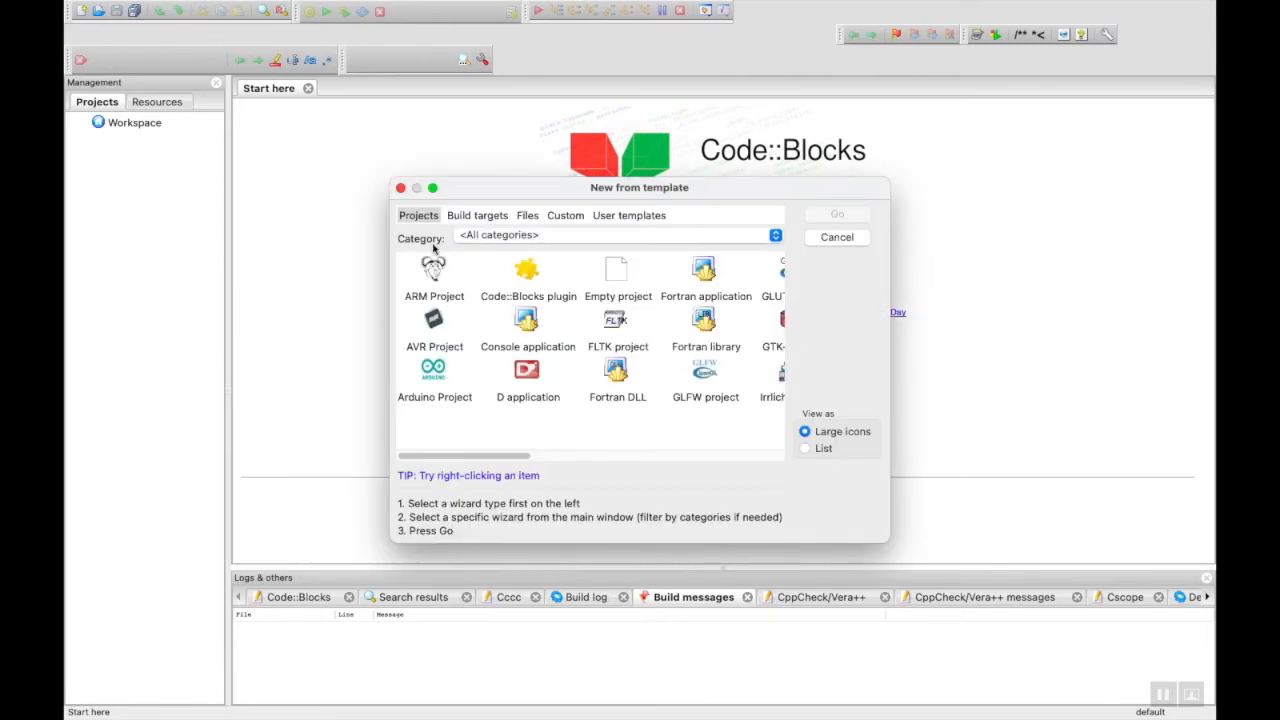
{"action": "left_click", "coordinate": [514, 239]}
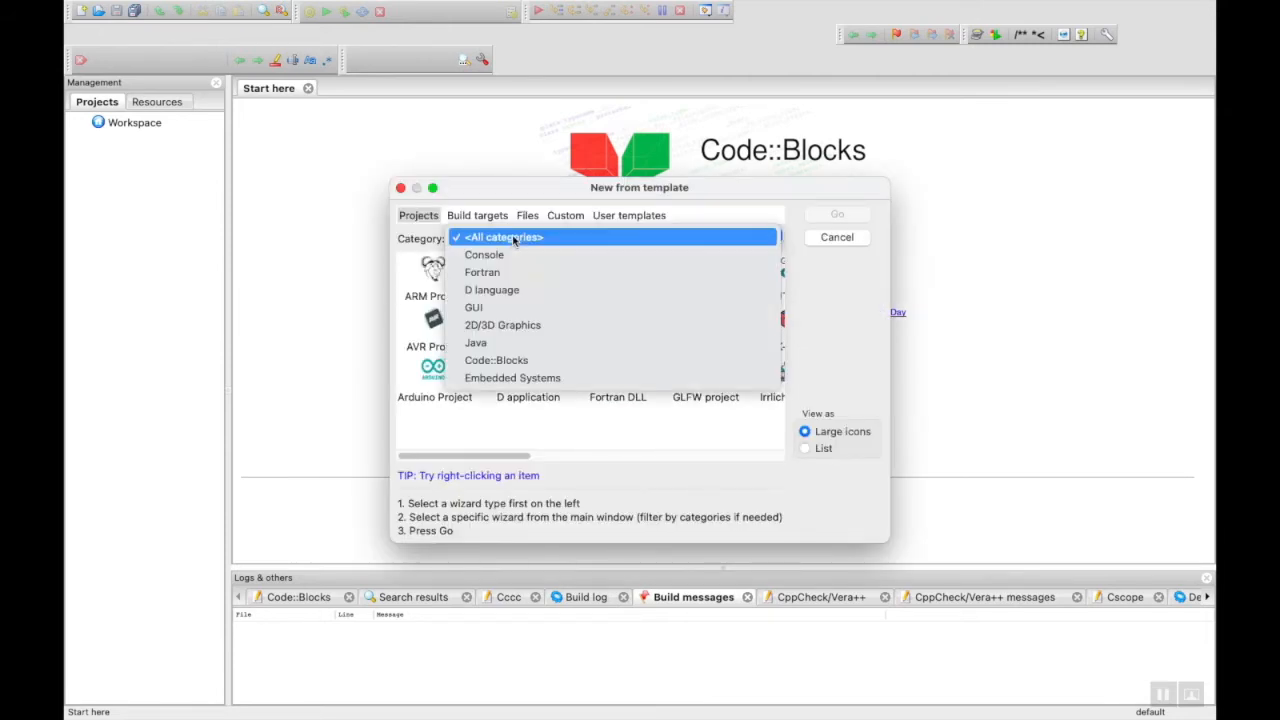
{"action": "left_click", "coordinate": [500, 257]}
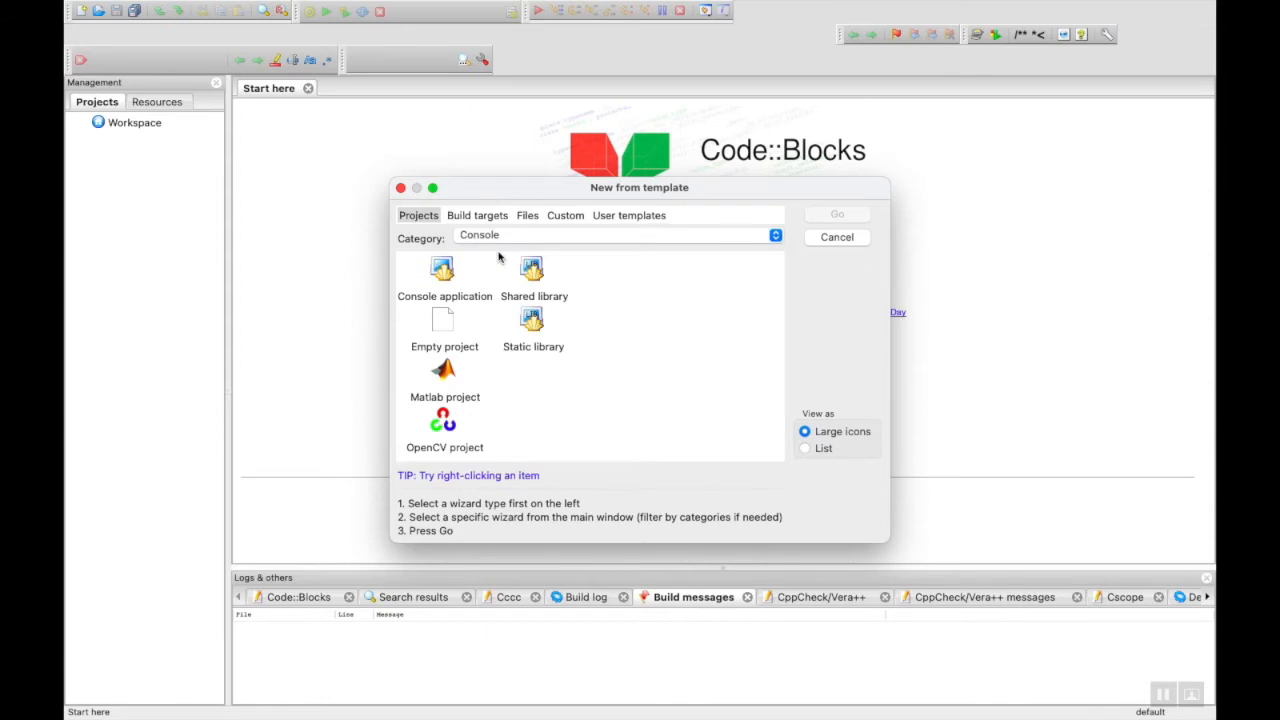
{"action": "left_click", "coordinate": [443, 272]}
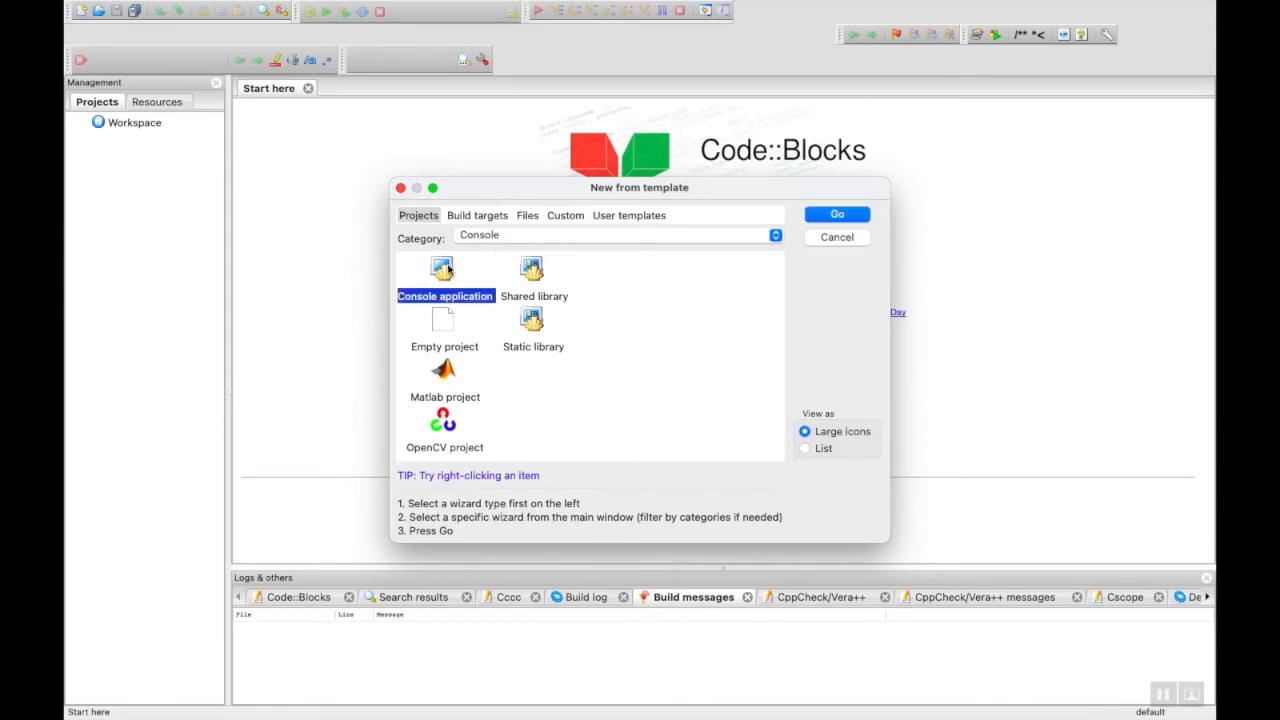
{"action": "left_click", "coordinate": [855, 216]}
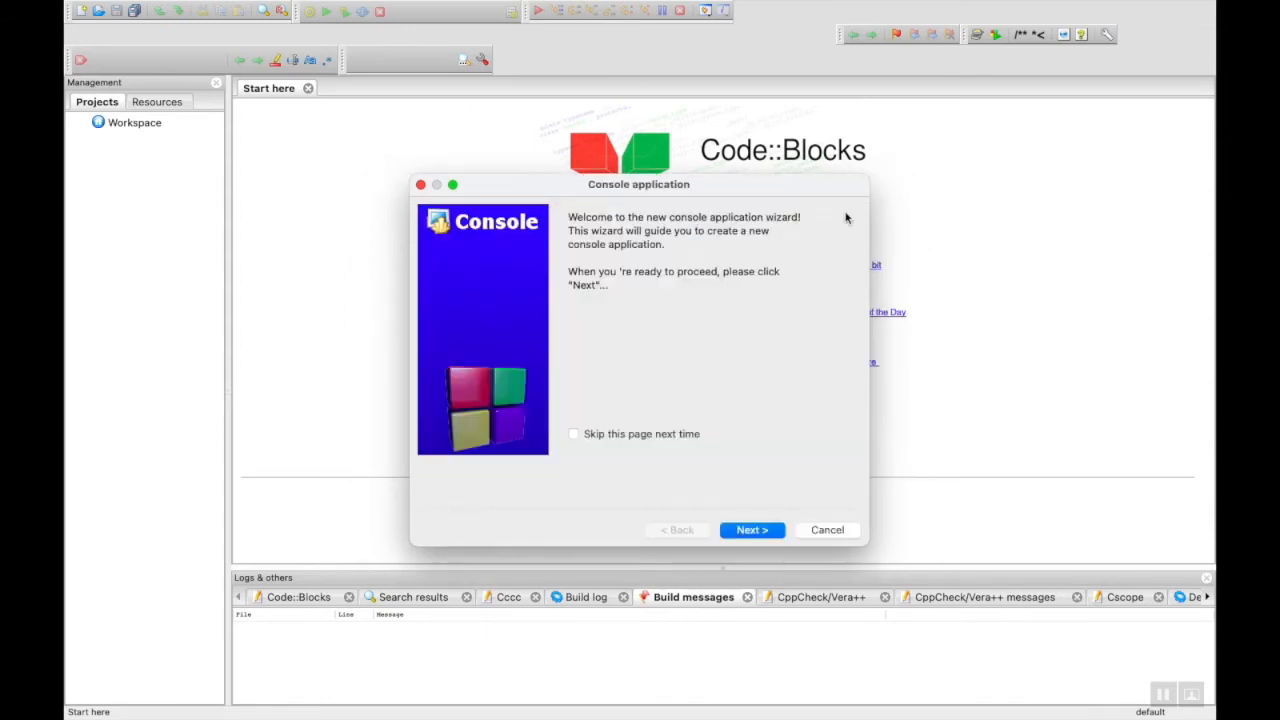
- Choose C as the language for the new console application
{"action": "left_click", "coordinate": [769, 538]}
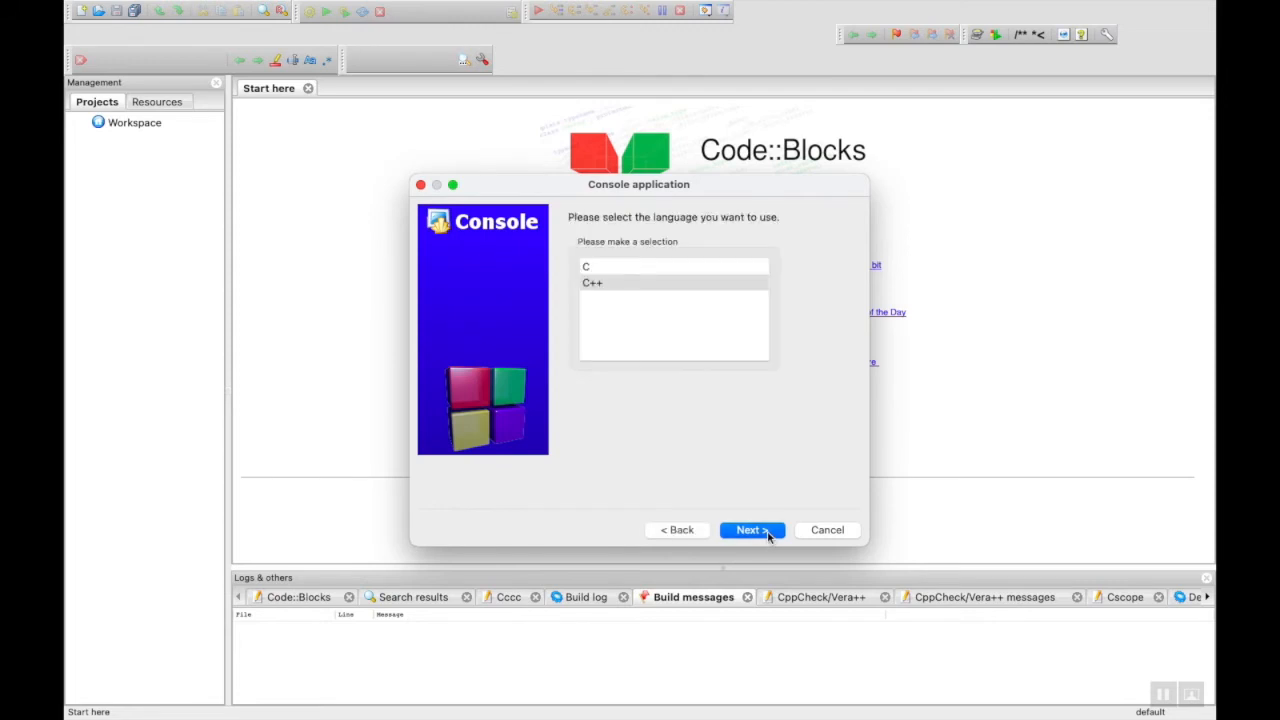
{"action": "left_click", "coordinate": [598, 268]}
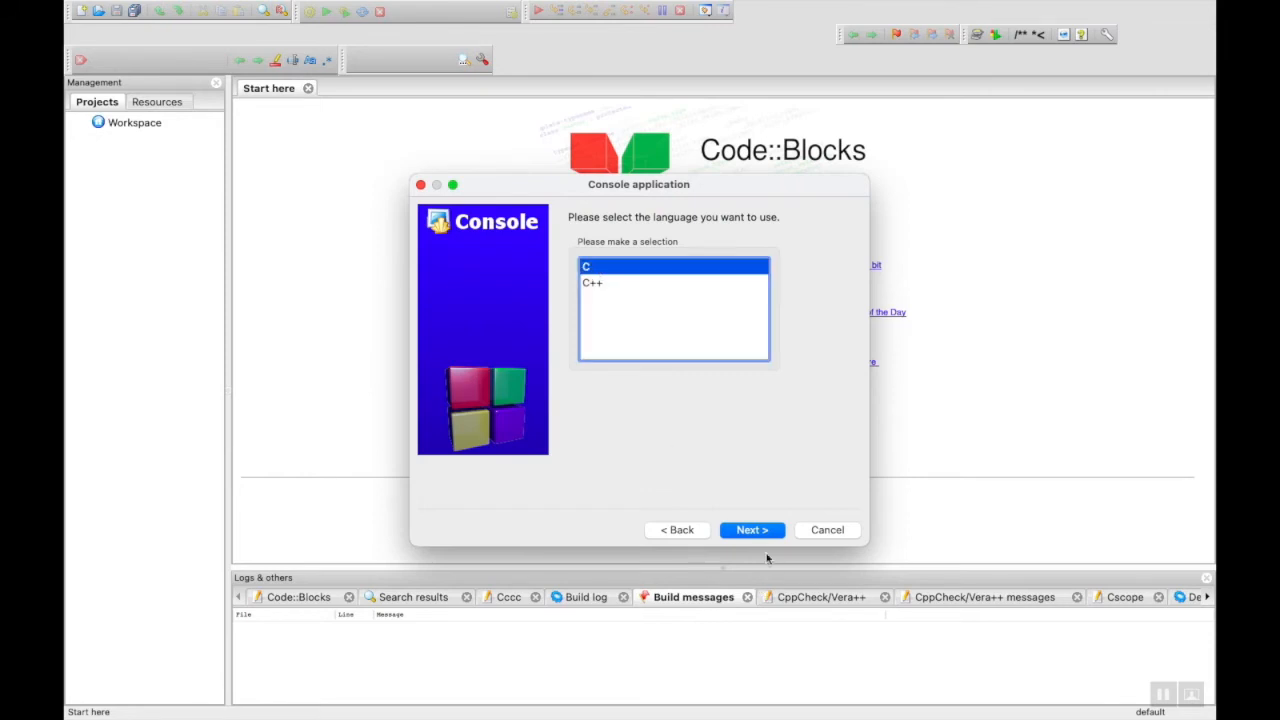
{"action": "left_click", "coordinate": [752, 531]}
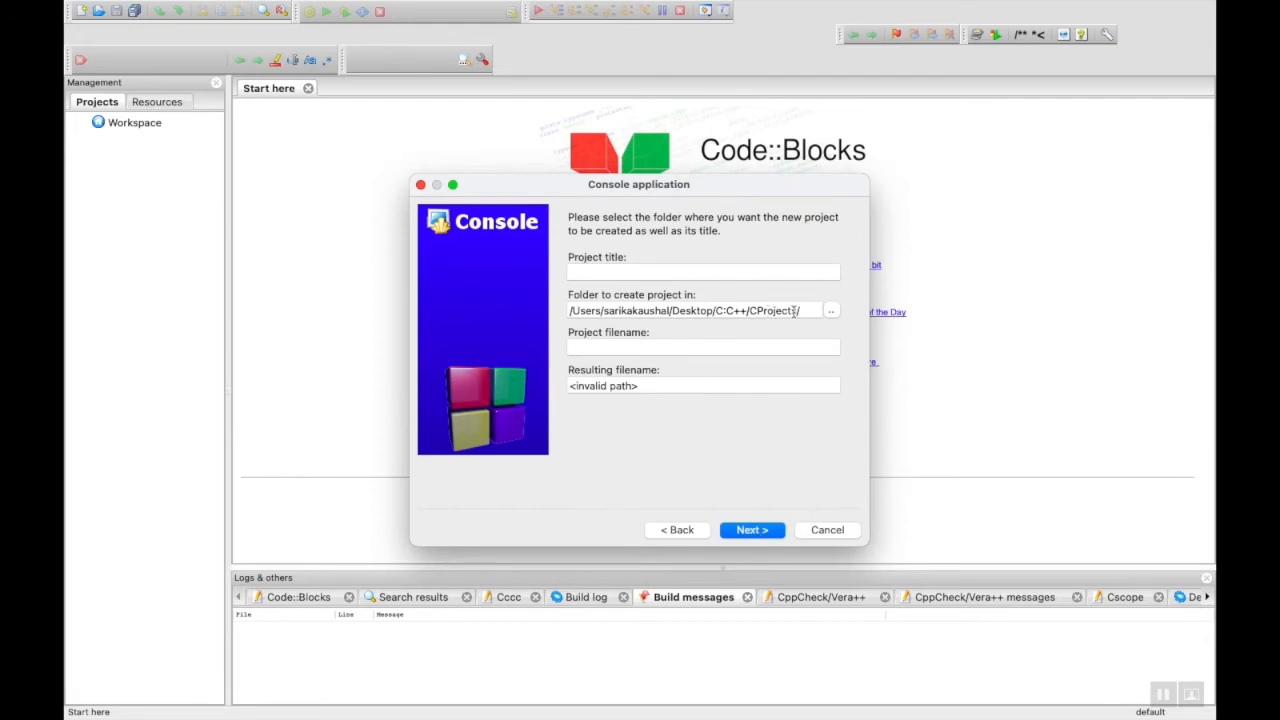
- Set the desktop's C/C++ folder as the project location, title the project CProject, and finish the wizard with the GNU GCC Compiler
{"action": "left_click", "coordinate": [831, 312]}
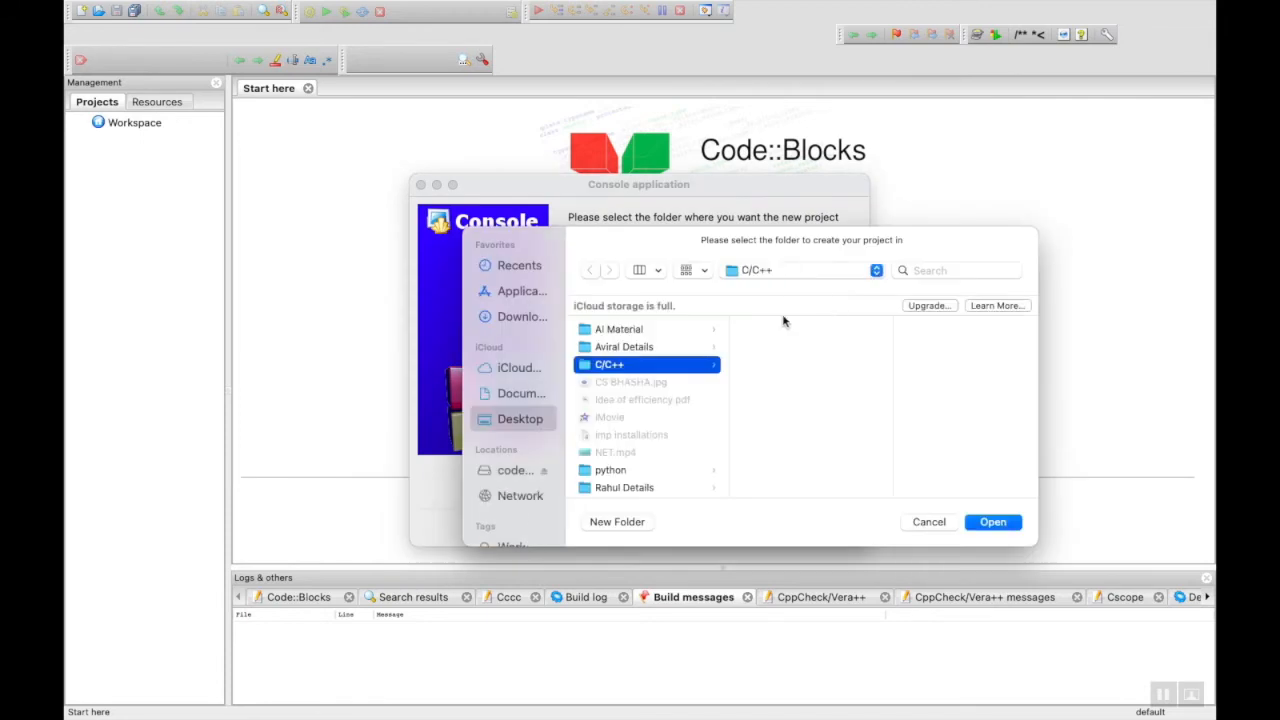
{"action": "left_click", "coordinate": [994, 523]}
{"action": "left_click", "coordinate": [657, 270]}
{"action": "type", "text": "C"}
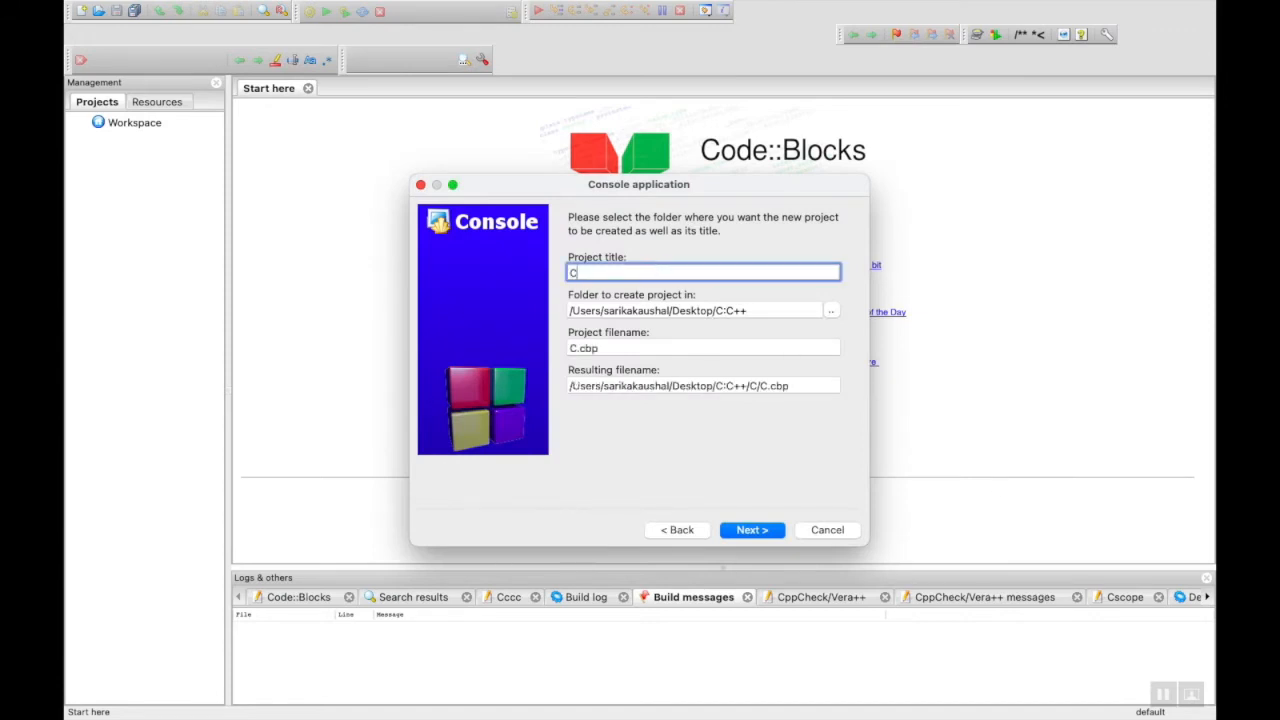
{"action": "type", "text": "Project"}
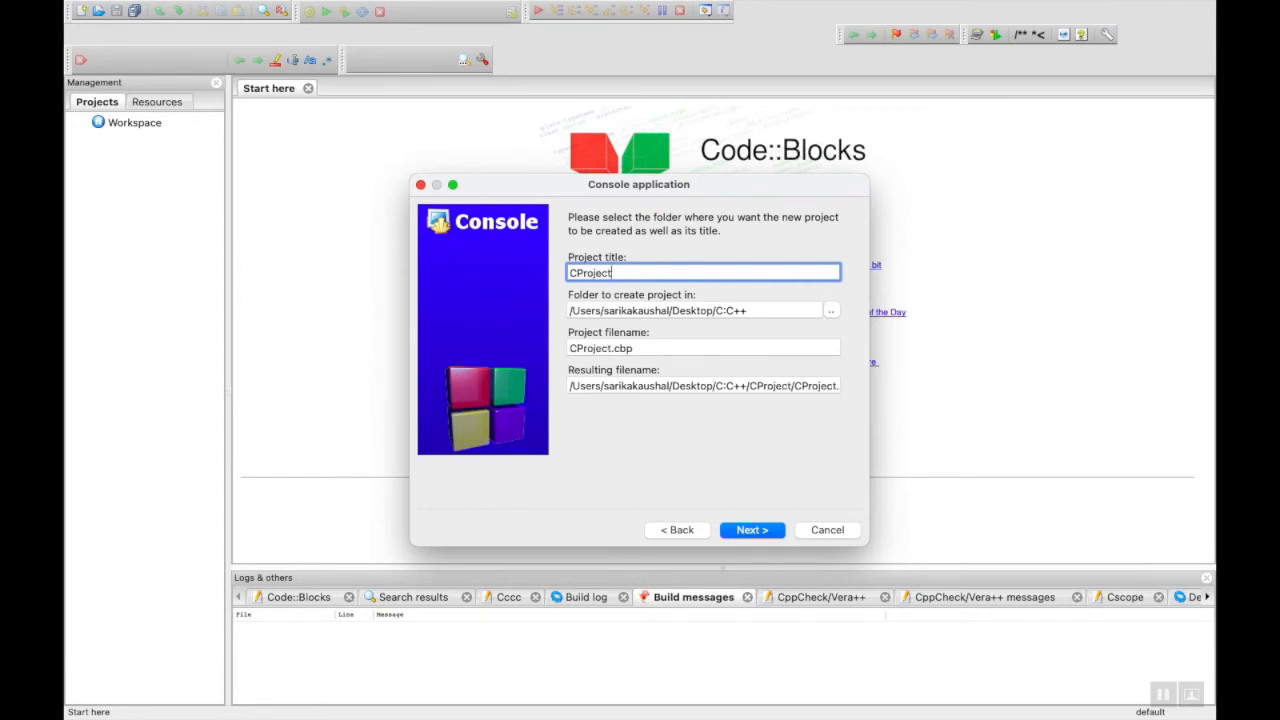
{"action": "left_click", "coordinate": [753, 532]}
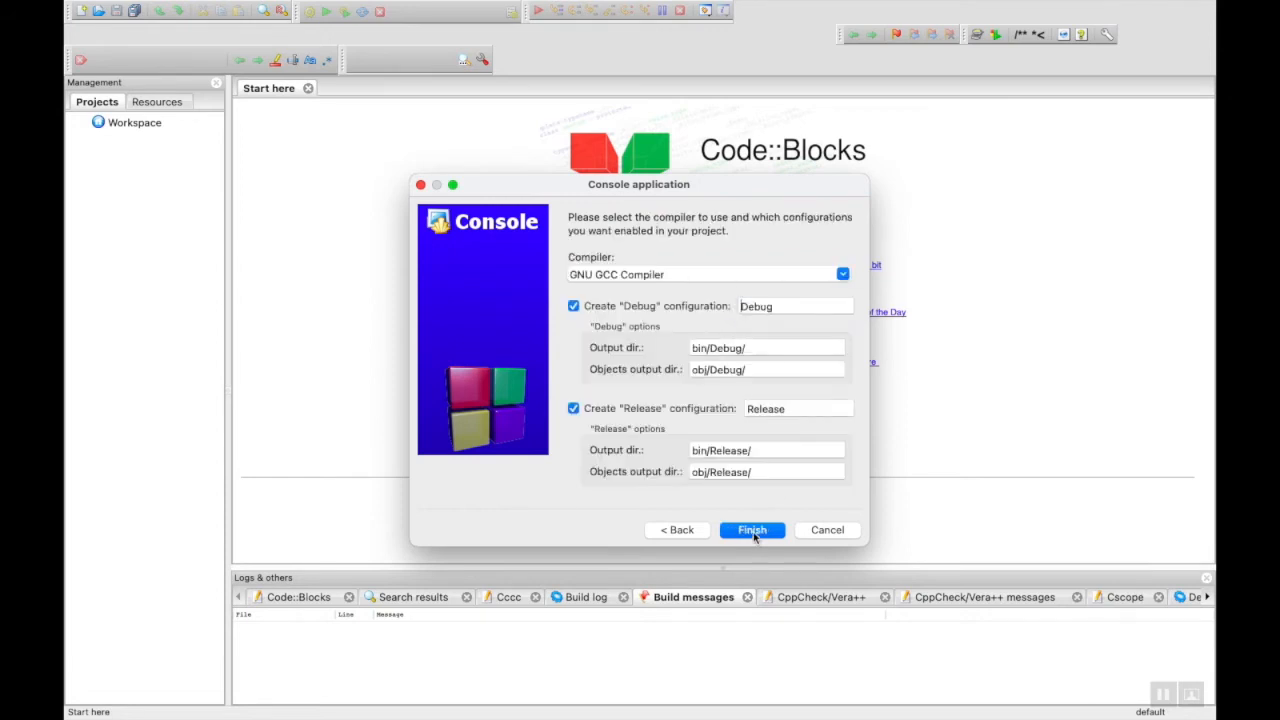
{"action": "left_click", "coordinate": [752, 530]}
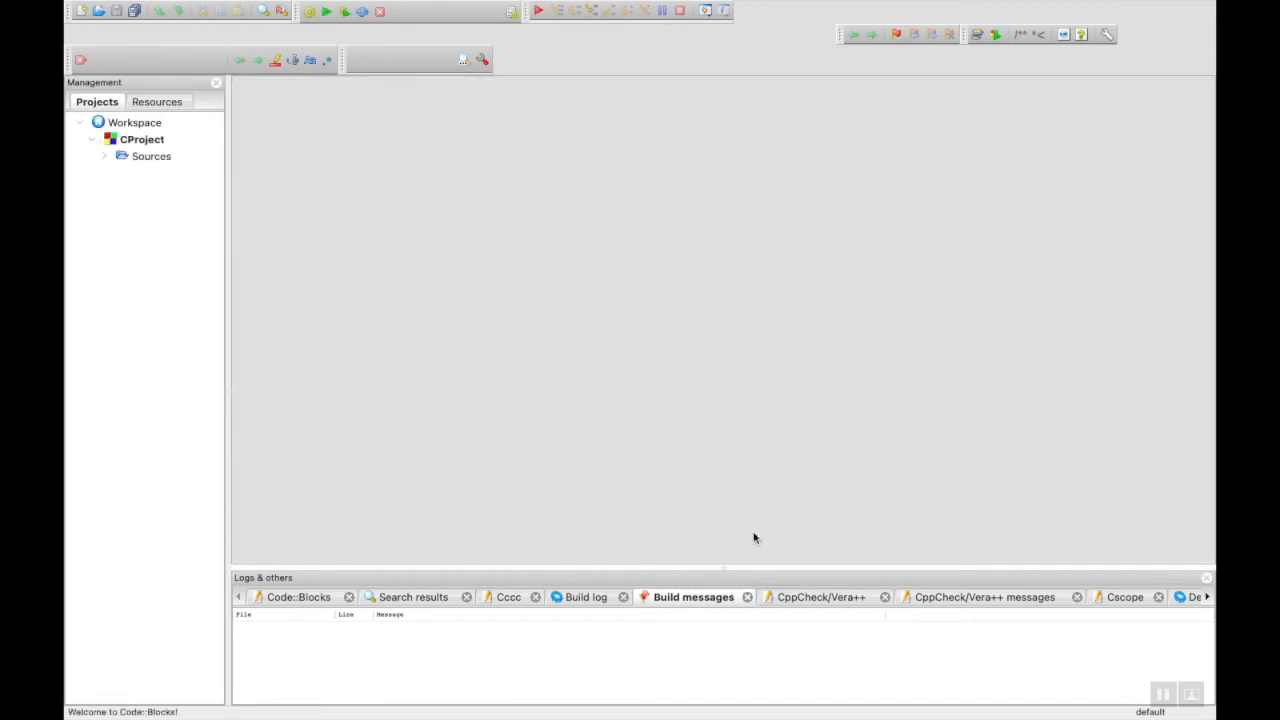
- Open the main.c source file of CProject in the editor
{"action": "double_click", "coordinate": [145, 157]}
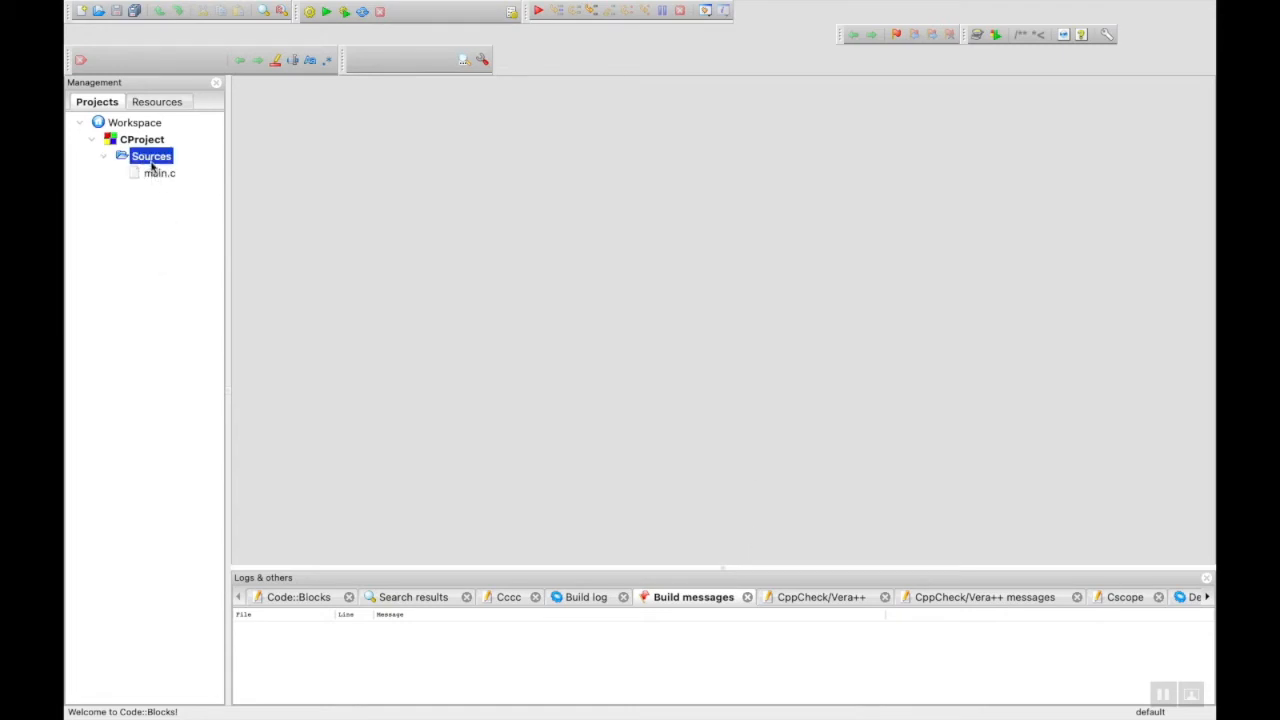
{"action": "left_click", "coordinate": [158, 176]}
{"action": "double_click", "coordinate": [158, 176]}
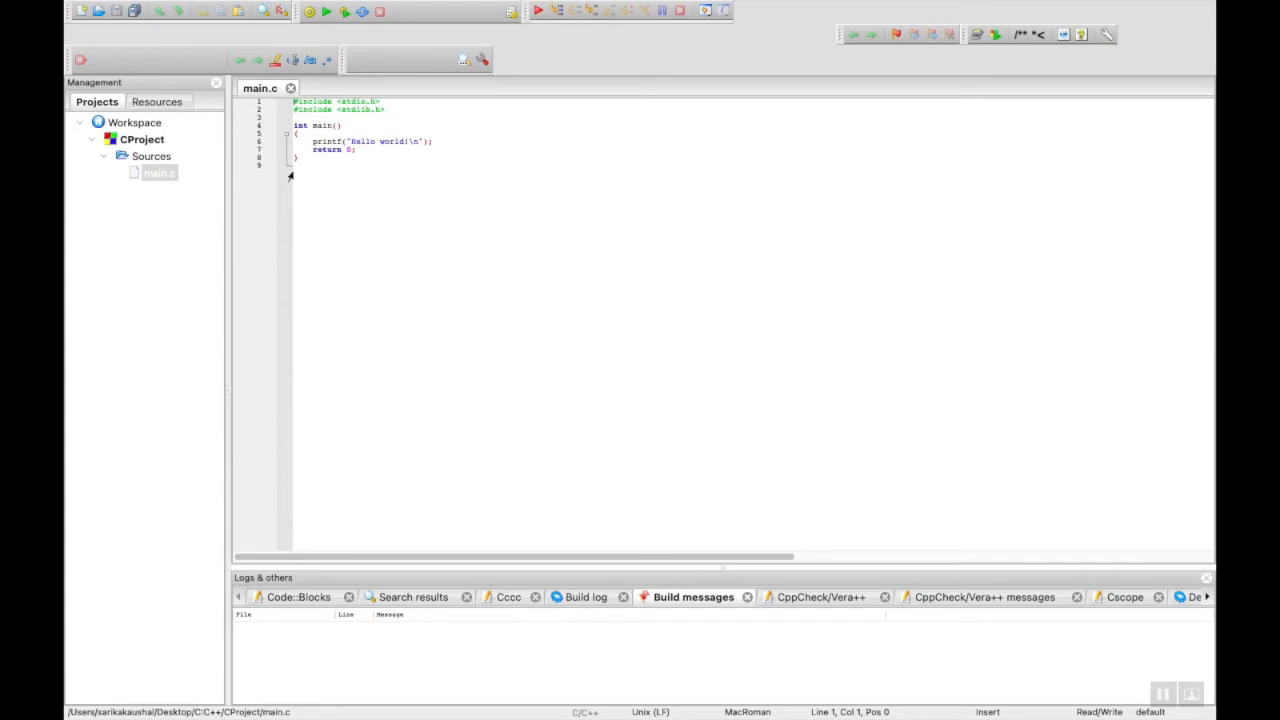
- Build and run the default Hello world program, check its output, and end the run by closing the Terminal window
{"action": "left_click", "coordinate": [344, 13]}
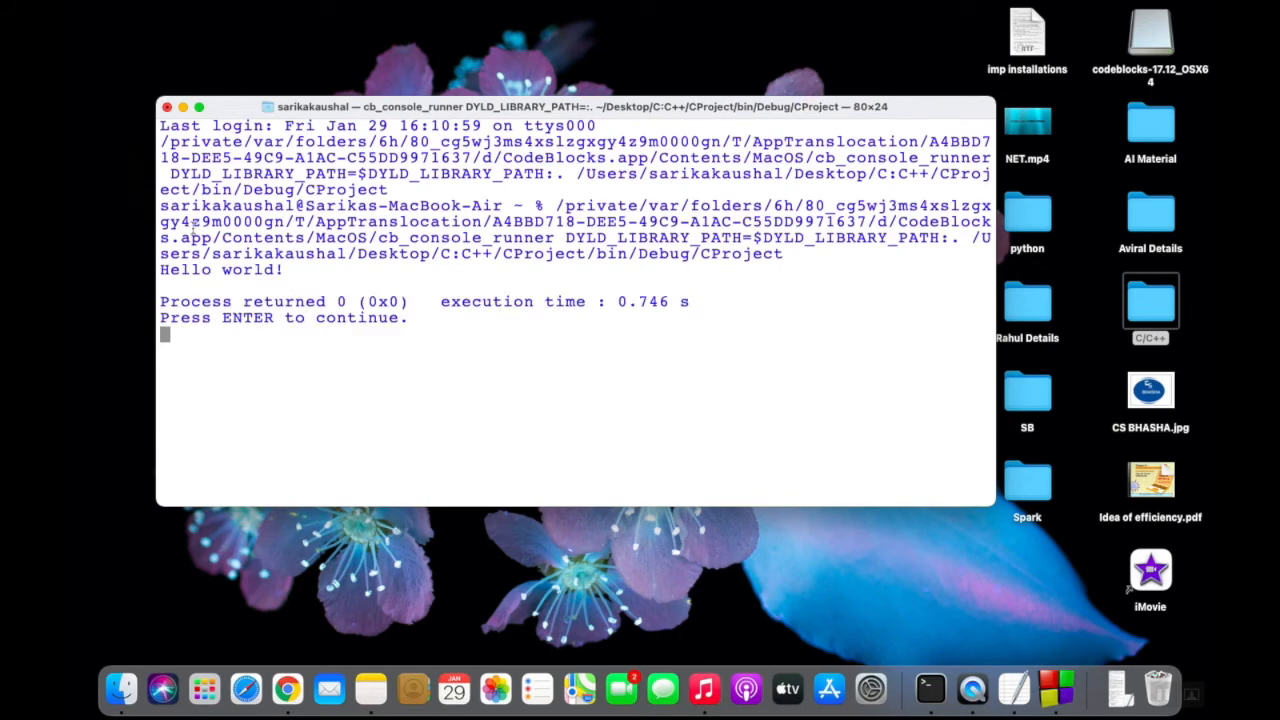
{"action": "left_click_drag", "start_coordinate": [161, 270], "coordinate": [287, 272]}
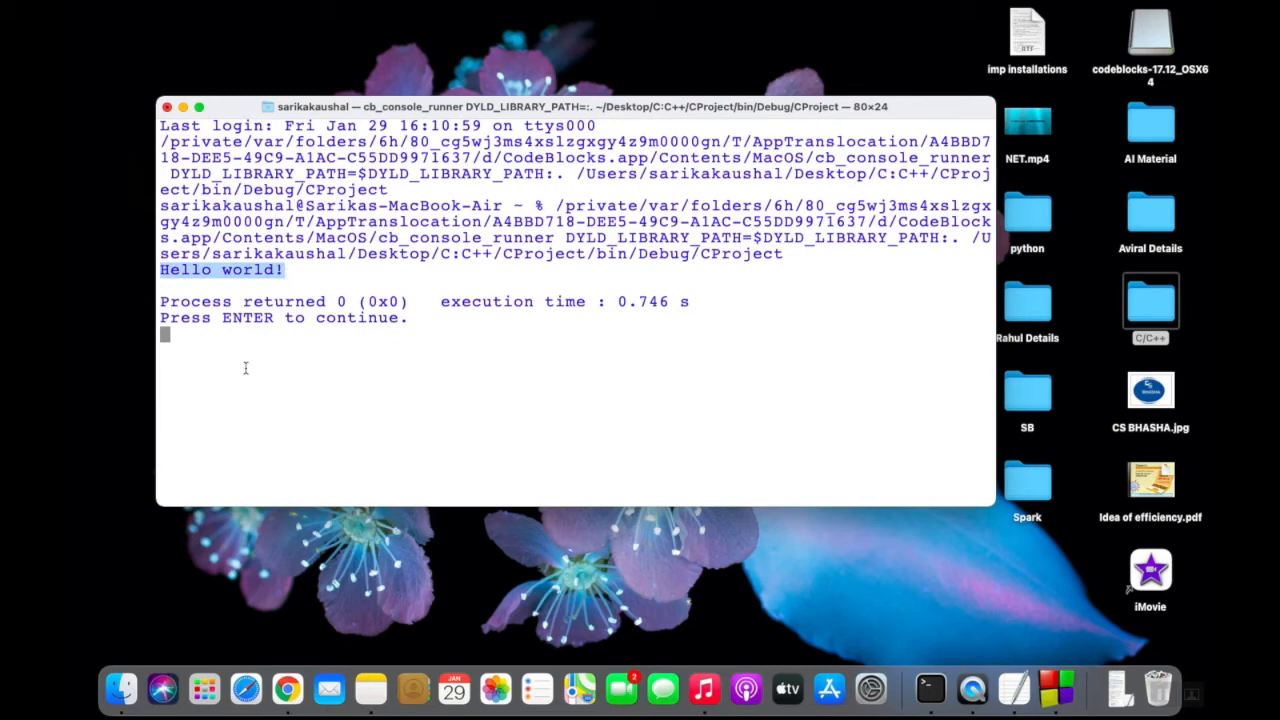
{"action": "key", "text": "Return"}
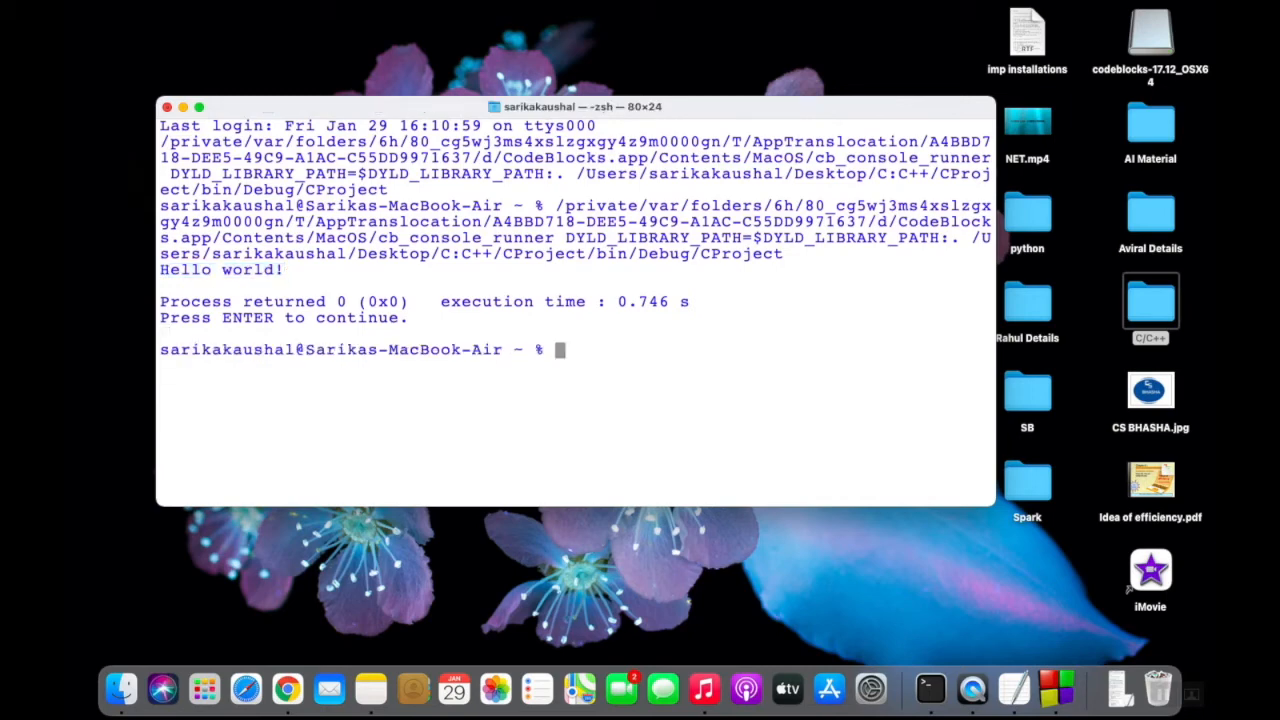
{"action": "left_click", "coordinate": [167, 107]}
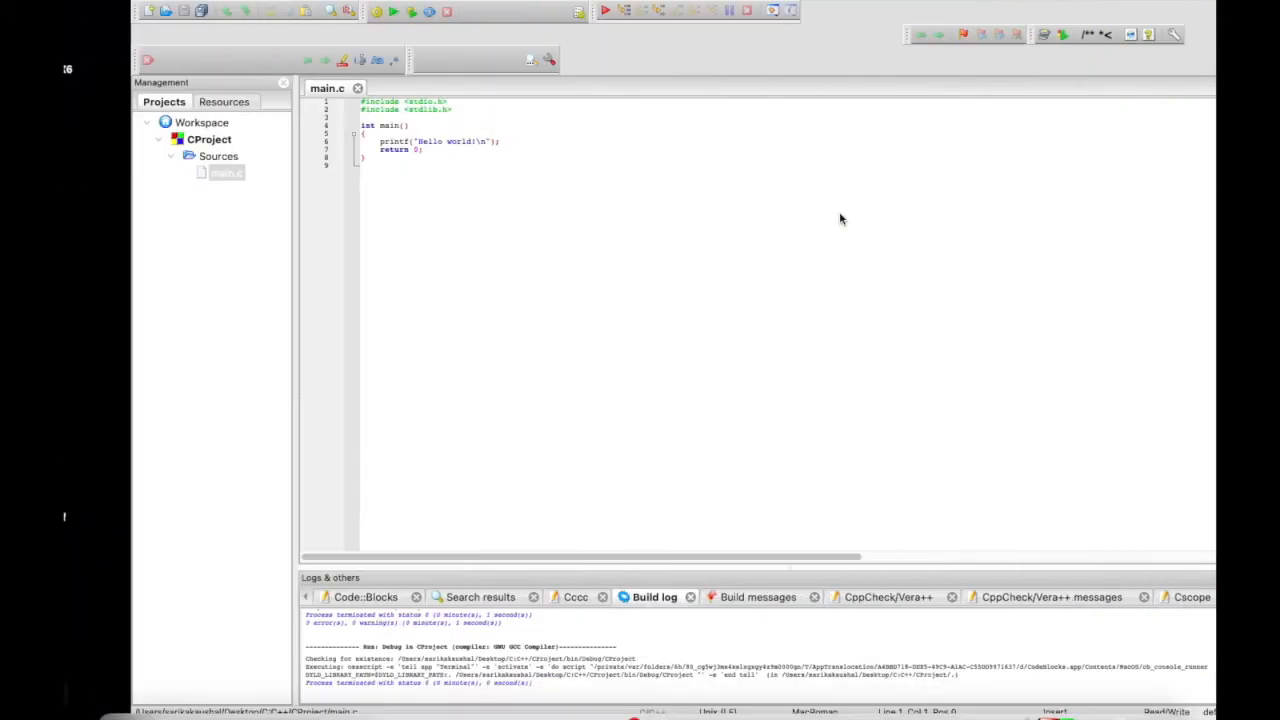
- Declare two integer variables with "int a,b;" above the Hello world line in main()
{"action": "left_click", "coordinate": [418, 197]}
{"action": "left_click", "coordinate": [313, 141]}
{"action": "key", "text": "Return"}
{"action": "key", "text": "Up"}
{"action": "type", "text": "int a,b;"}
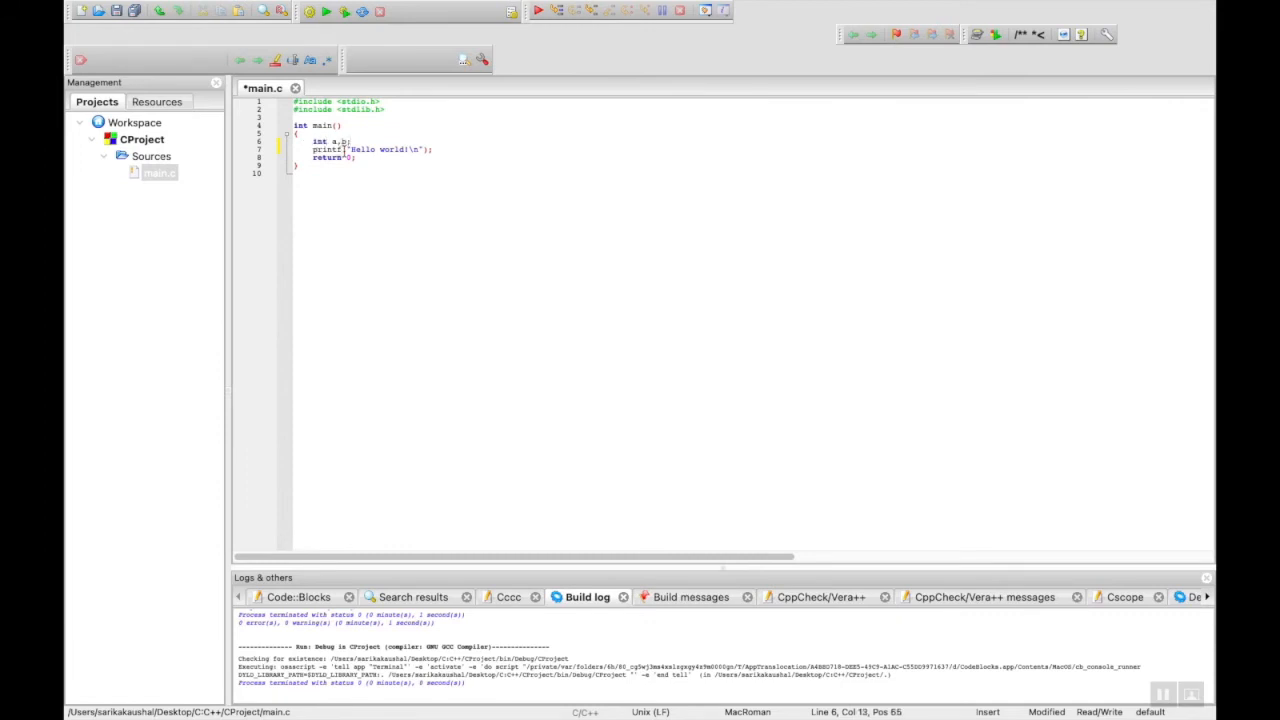
- Below the declaration, add printf("Enter the values of a & b"); and scanf("%d %d",&a,&b); on separate lines
{"action": "key", "text": "Down"}
{"action": "key", "text": "Up"}
{"action": "key", "text": "Return"}
{"action": "type", "text": "pri"}
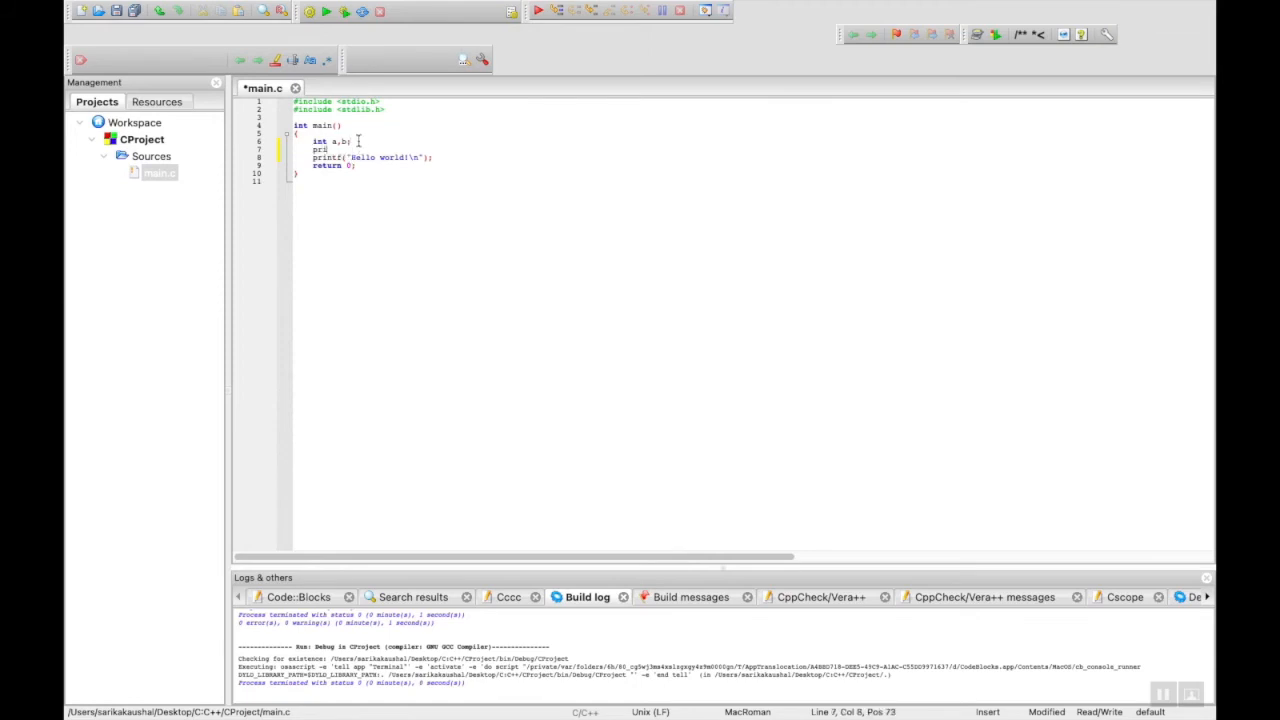
{"action": "type", "text": "ntf(\"Enter the values of a & b\""}
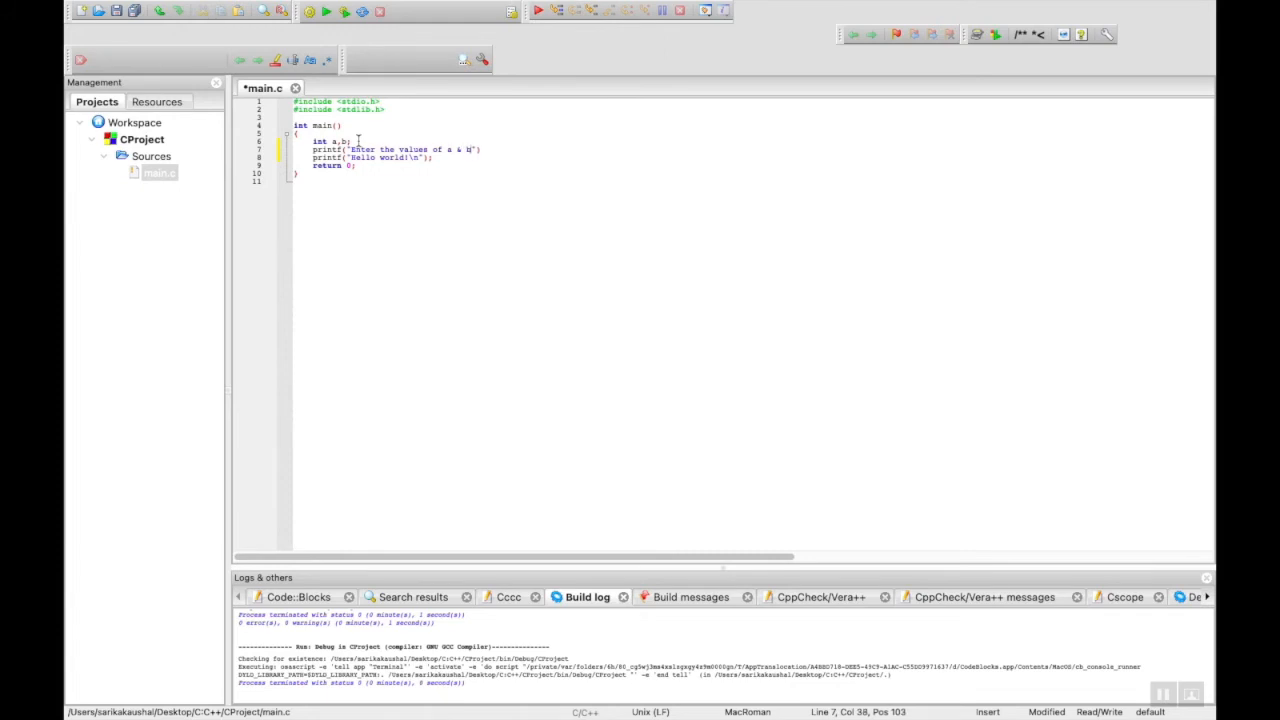
{"action": "type", "text": ");"}
{"action": "key", "text": "Return"}
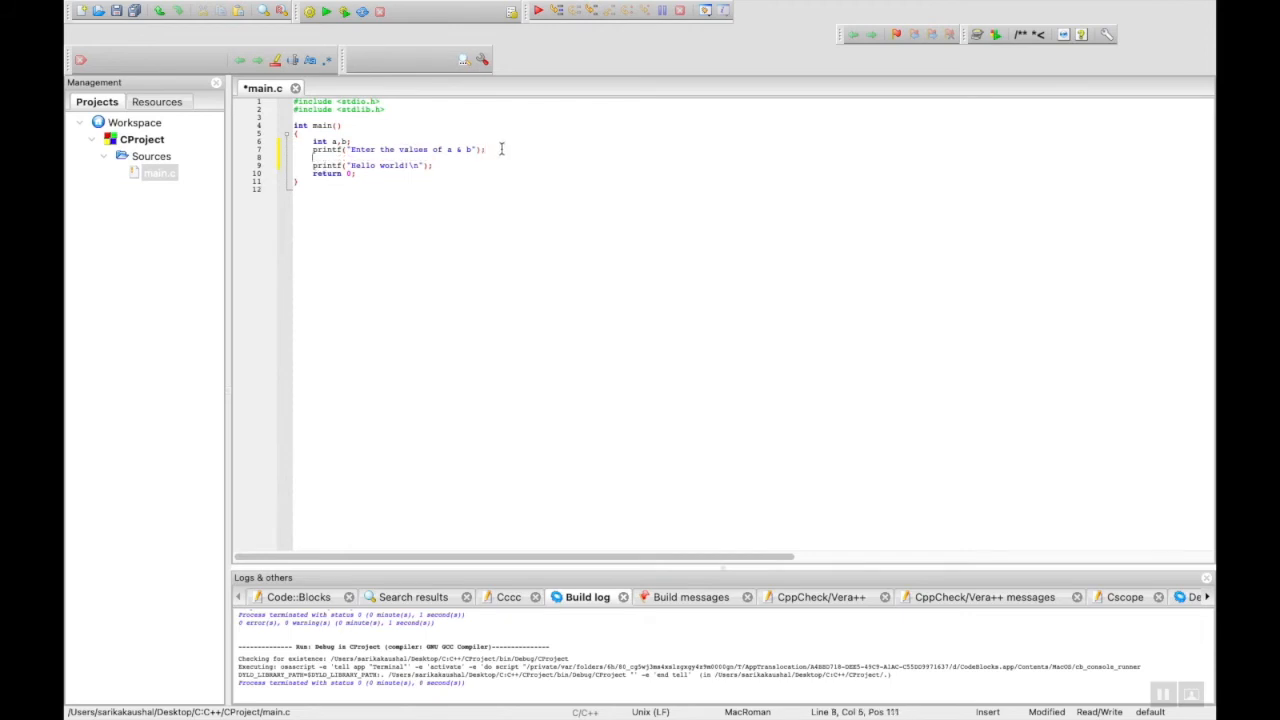
{"action": "type", "text": "scanf(\"%d %d\",&a,&b);"}
{"action": "key", "text": "Return"}
- Change the Hello world statement to printf("A=%d B=%d",a,b);, removing the newline code
{"action": "key", "text": "Down"}
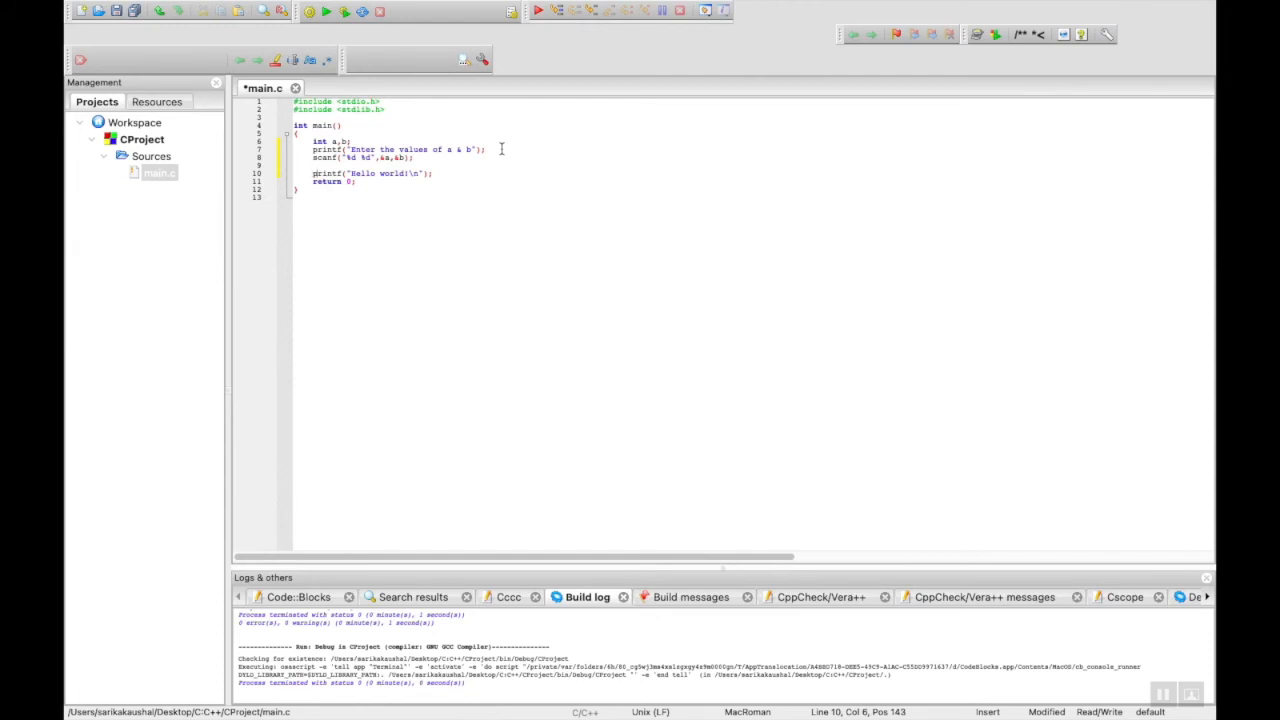
{"action": "key", "text": "Right"}
{"action": "key", "text": "Right"}
{"action": "key", "text": "Right"}
{"action": "key", "text": "Right"}
{"action": "key", "text": "Right"}
{"action": "key", "text": "shift+Right"}
{"action": "key", "text": "shift+Right"}
{"action": "key", "text": "shift+Right"}
{"action": "key", "text": "shift+Right"}
{"action": "key", "text": "shift+Right"}
{"action": "key", "text": "shift+Right"}
{"action": "key", "text": "shift+Right"}
{"action": "key", "text": "shift+Right"}
{"action": "key", "text": "shift+Right"}
{"action": "key", "text": "shift+Right"}
{"action": "key", "text": "shift+Right"}
{"action": "key", "text": "shift+Right"}
{"action": "type", "text": "A=%d B=%d"}
{"action": "key", "text": "BackSpace"}
{"action": "key", "text": "BackSpace"}
{"action": "key", "text": "Right"}
{"action": "type", "text": ",a,b"}
{"action": "key", "text": "Right"}
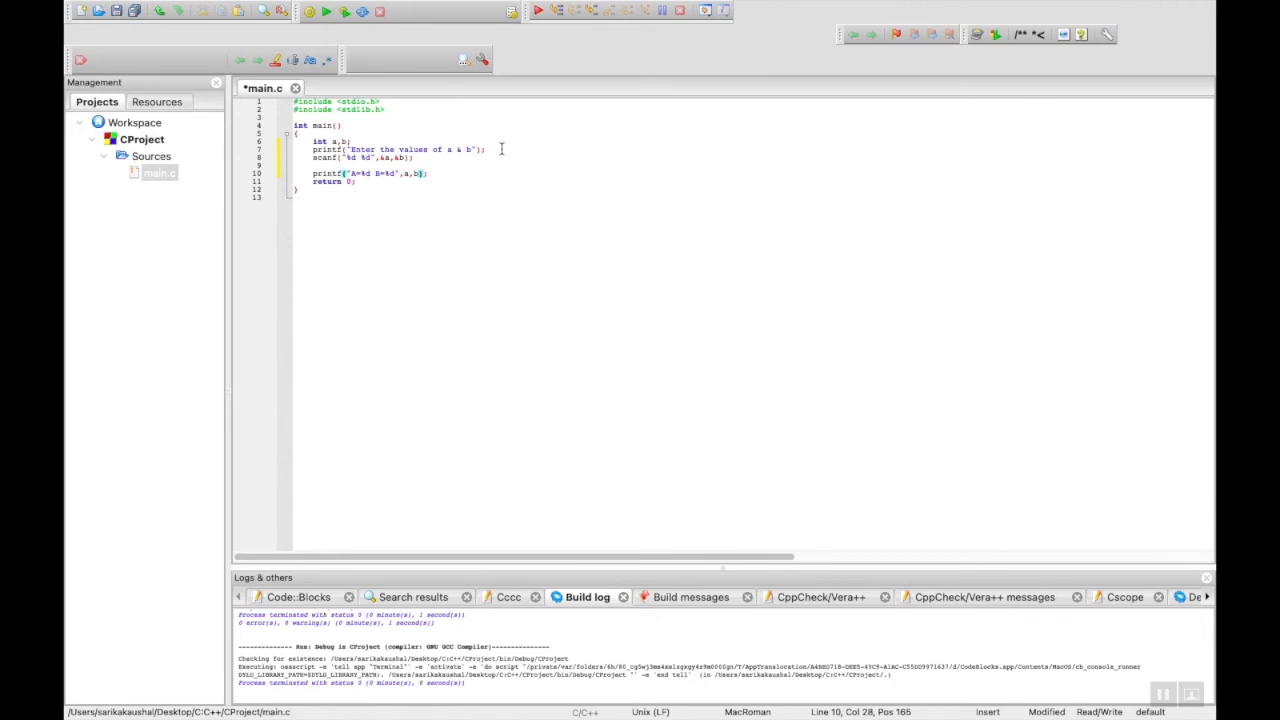
- Build and run the edited program, entering 12 and 13 as the values of a and b
{"action": "left_click", "coordinate": [343, 12]}
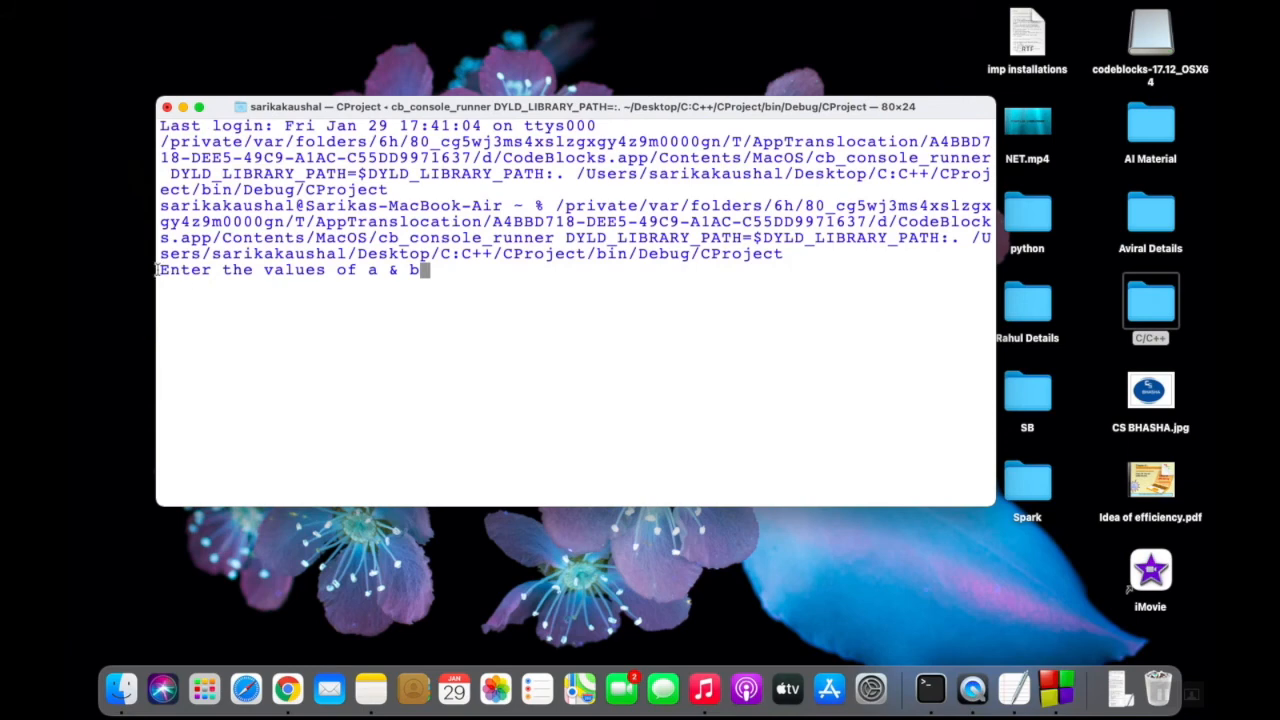
{"action": "type", "text": "12"}
{"action": "key", "text": "Return"}
{"action": "type", "text": "13"}
{"action": "key", "text": "Return"}
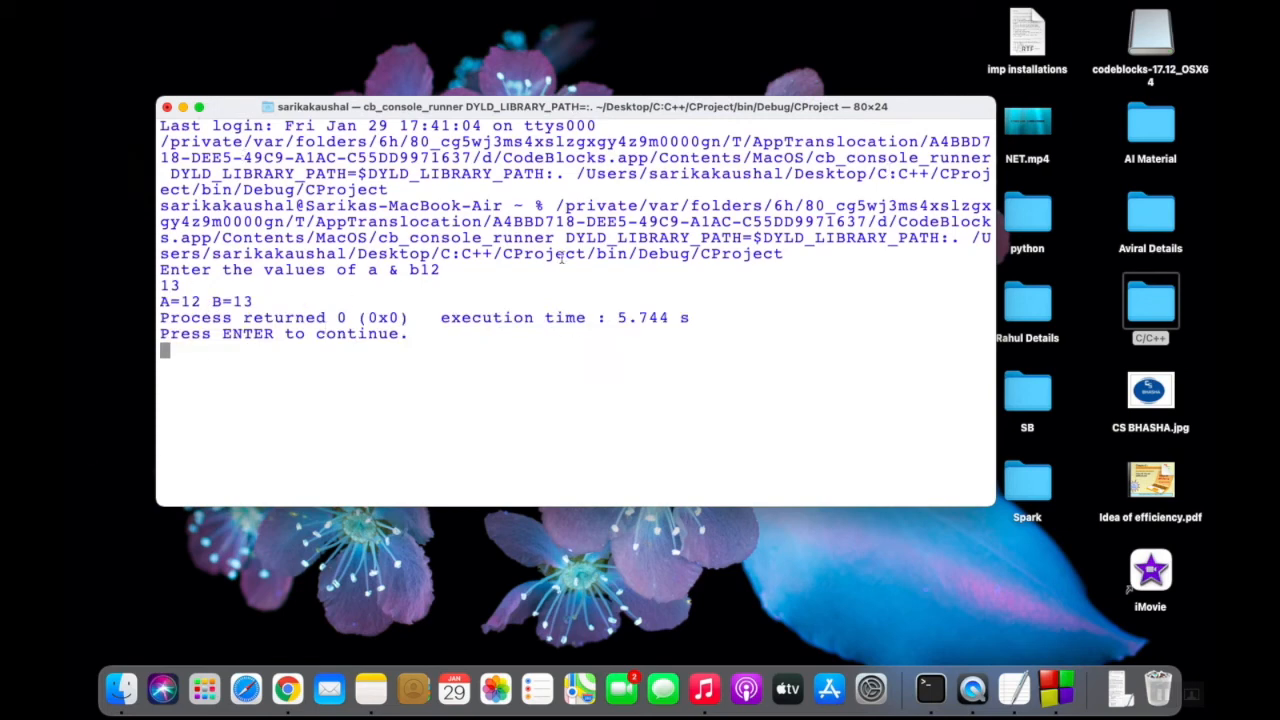
- Cancel terminating the console process, let the program finish normally, and close the Terminal window
{"action": "left_click", "coordinate": [168, 107]}
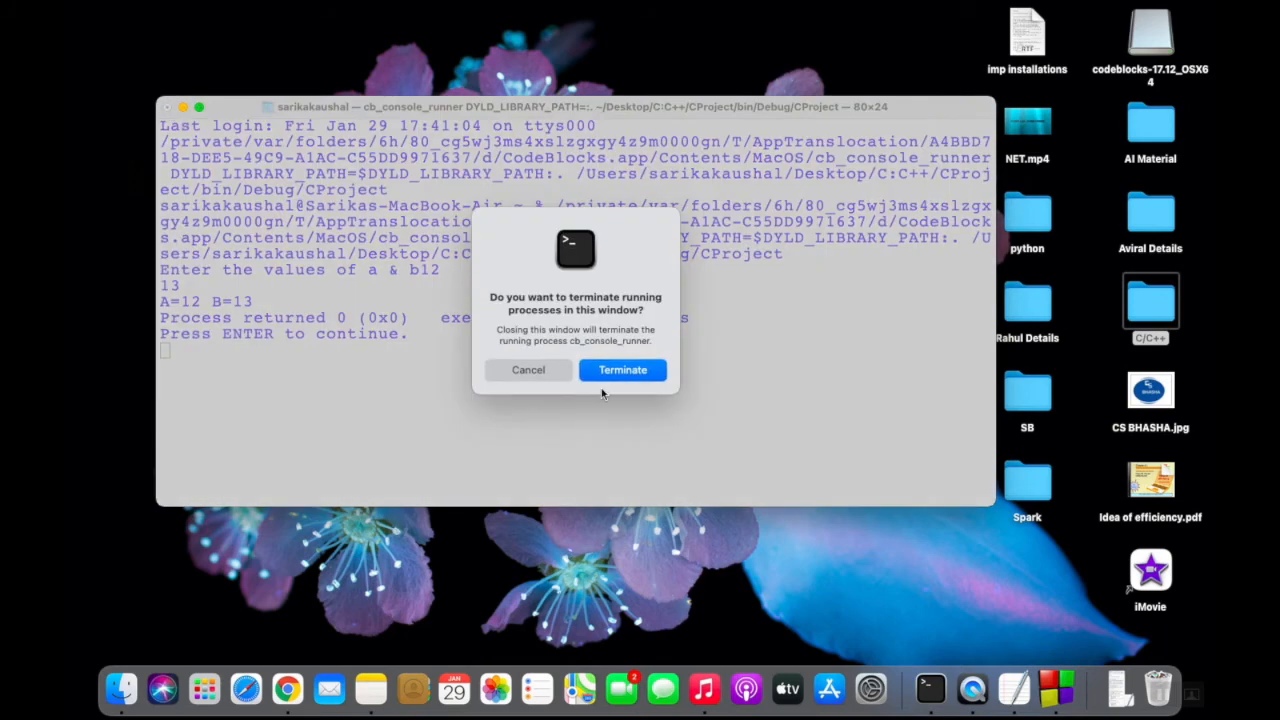
{"action": "left_click", "coordinate": [518, 372]}
{"action": "key", "text": "Return"}
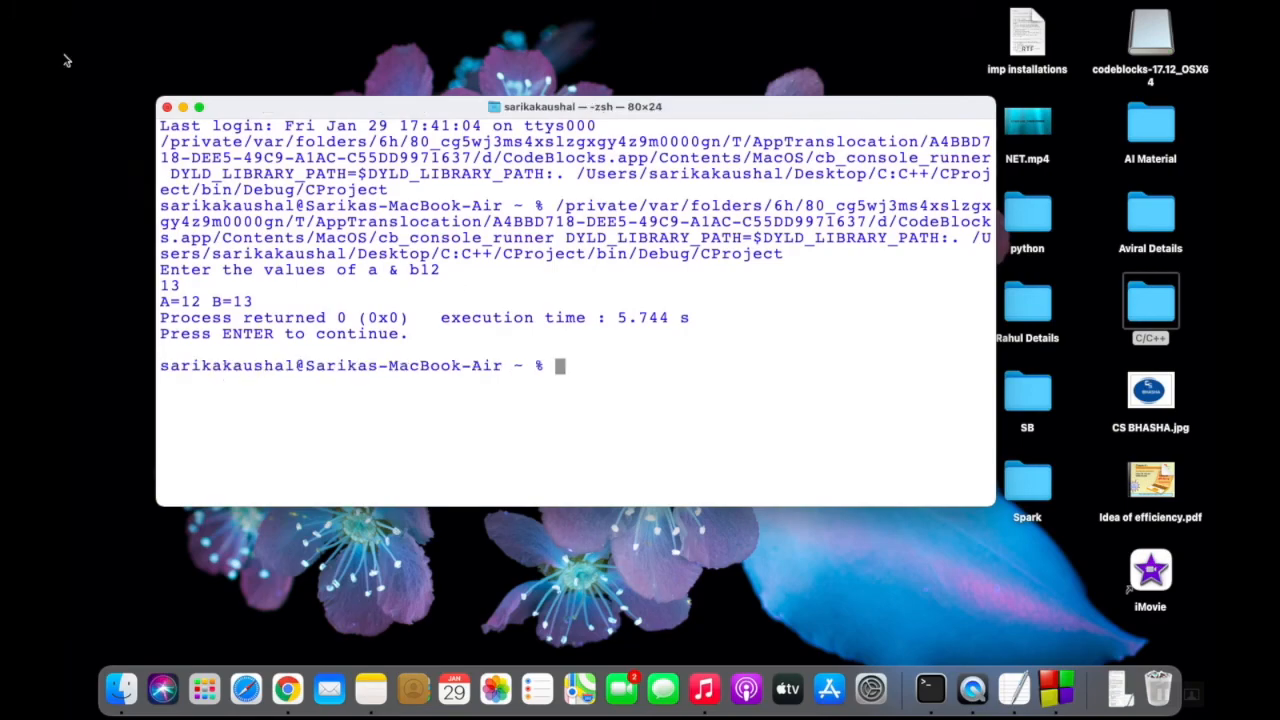
{"action": "left_click", "coordinate": [167, 107]}
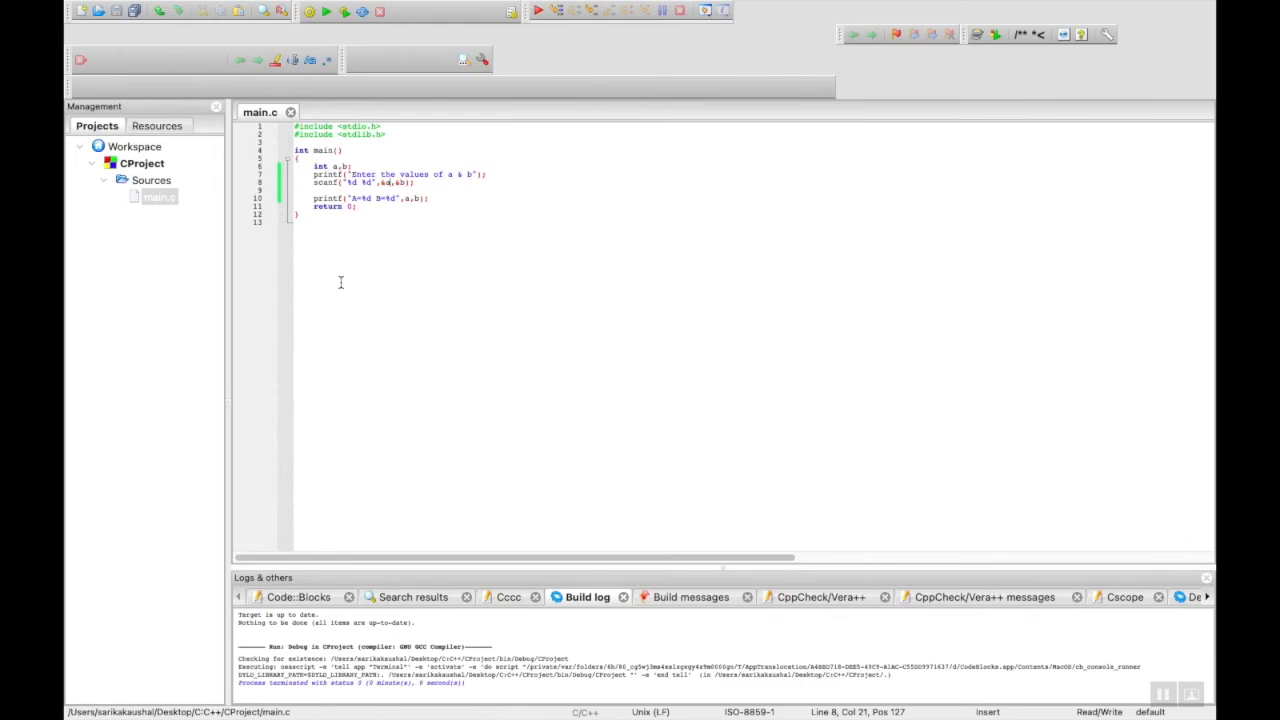
- Highlight the prompt and scanf lines in main.c, and disable the Code completion plugin among the installed plugins
{"action": "left_click_drag", "start_coordinate": [298, 175], "coordinate": [418, 185]}
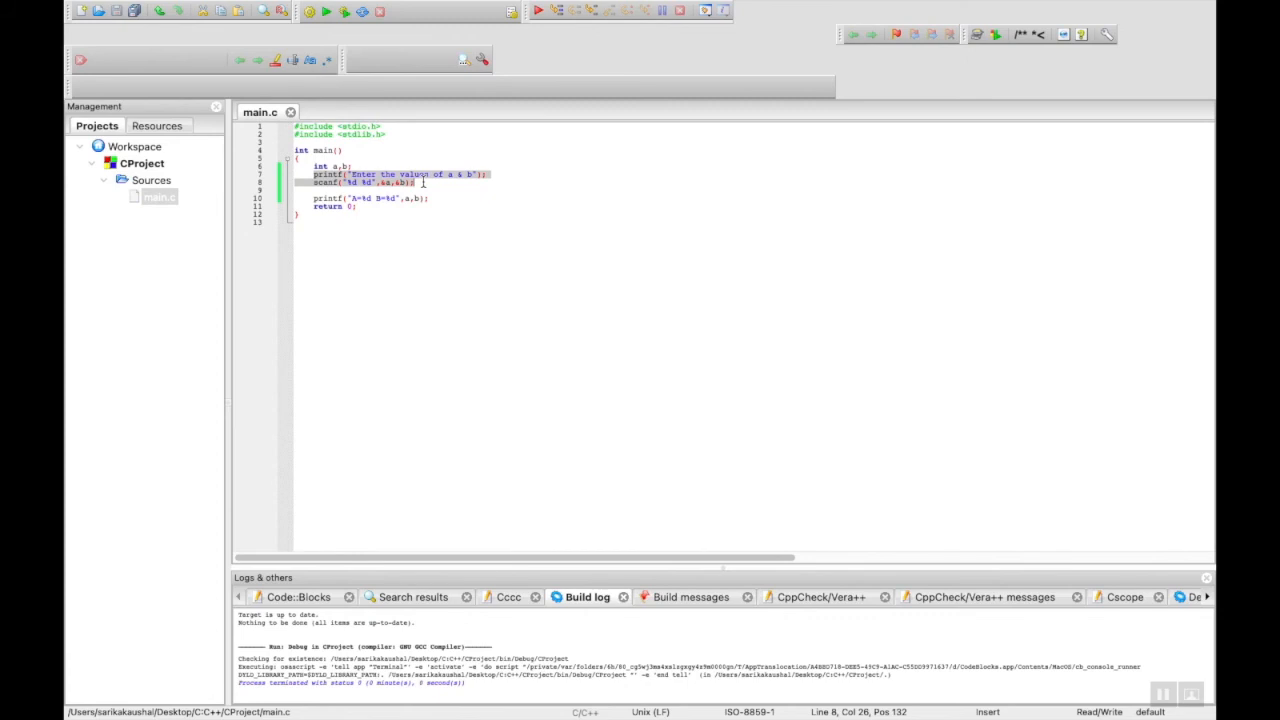
{"action": "mouse_move", "coordinate": [575, 5]}
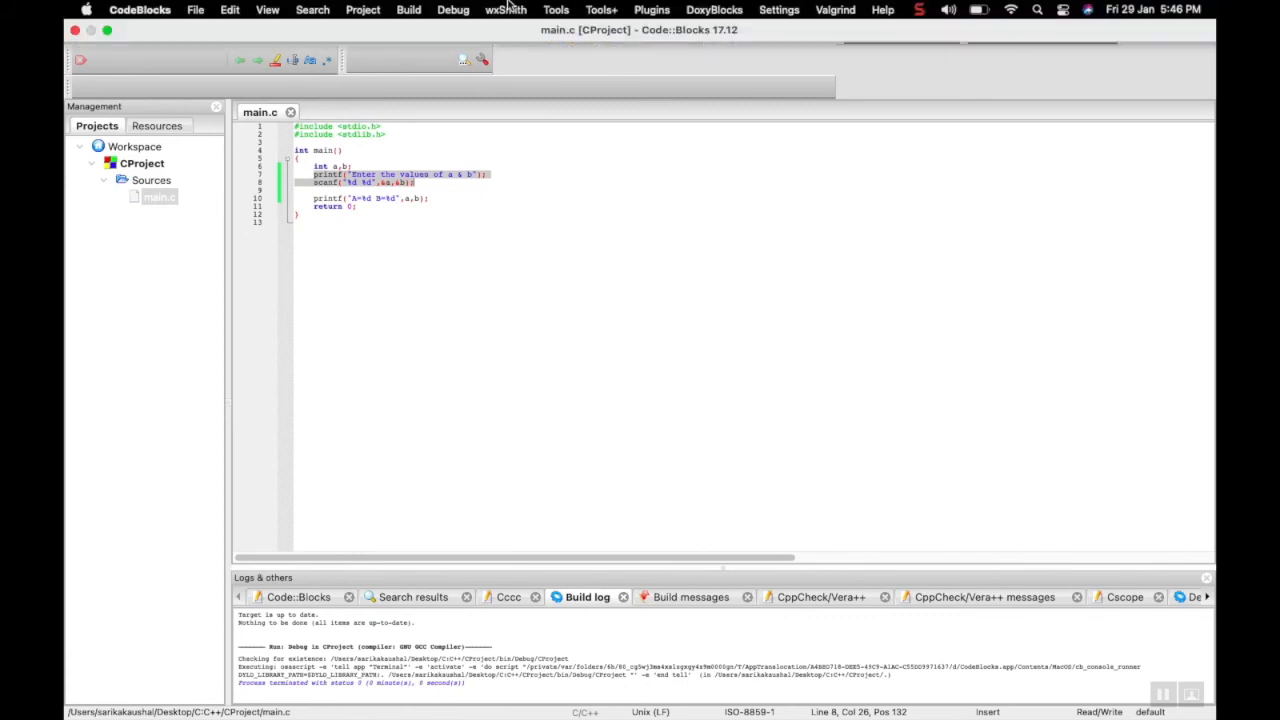
{"action": "left_click", "coordinate": [655, 10]}
{"action": "left_click", "coordinate": [672, 316]}
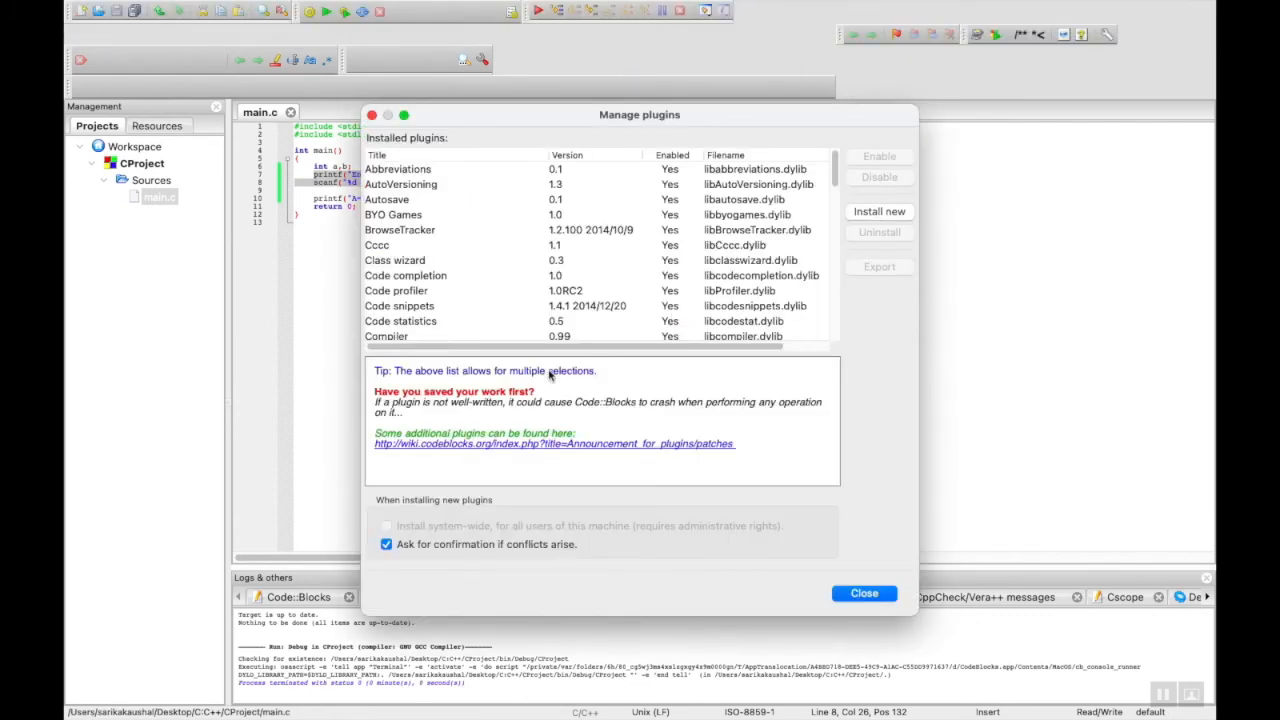
{"action": "left_click", "coordinate": [418, 281]}
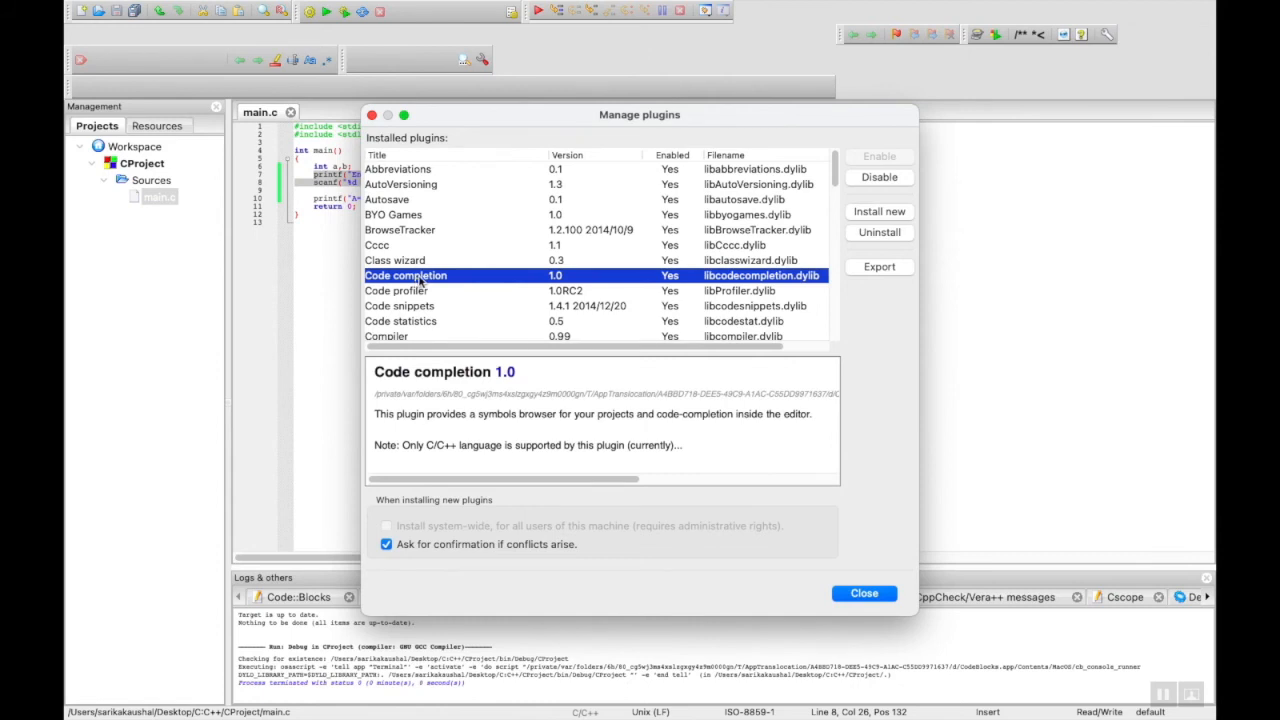
{"action": "left_click", "coordinate": [881, 178]}
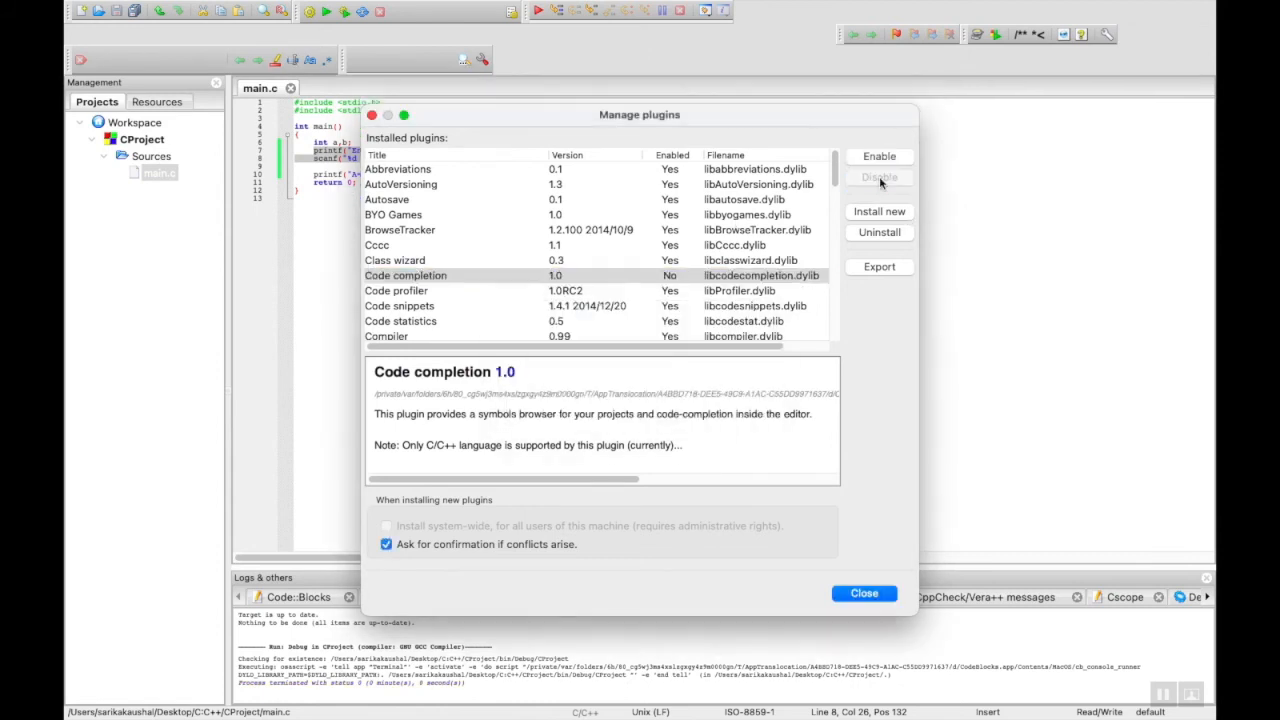
{"action": "left_click", "coordinate": [864, 594]}
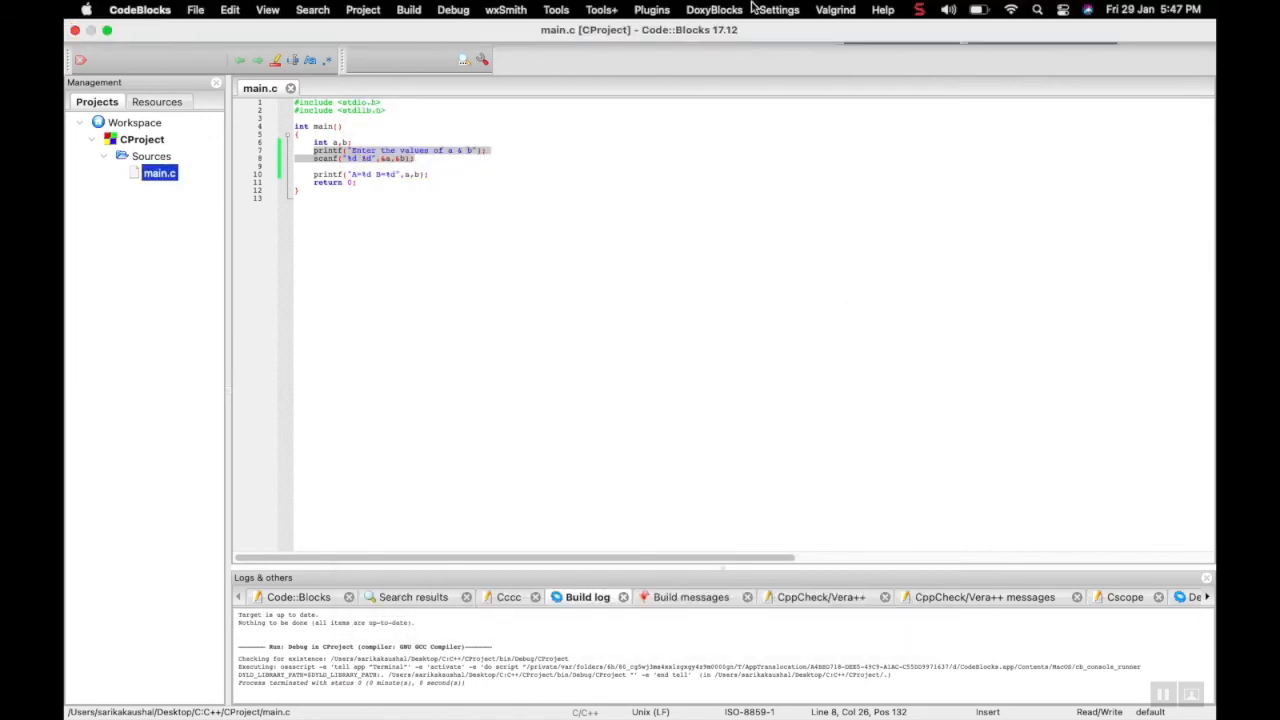
- Turn off the Code completion option in the general editor settings and save the change
{"action": "left_click", "coordinate": [778, 10]}
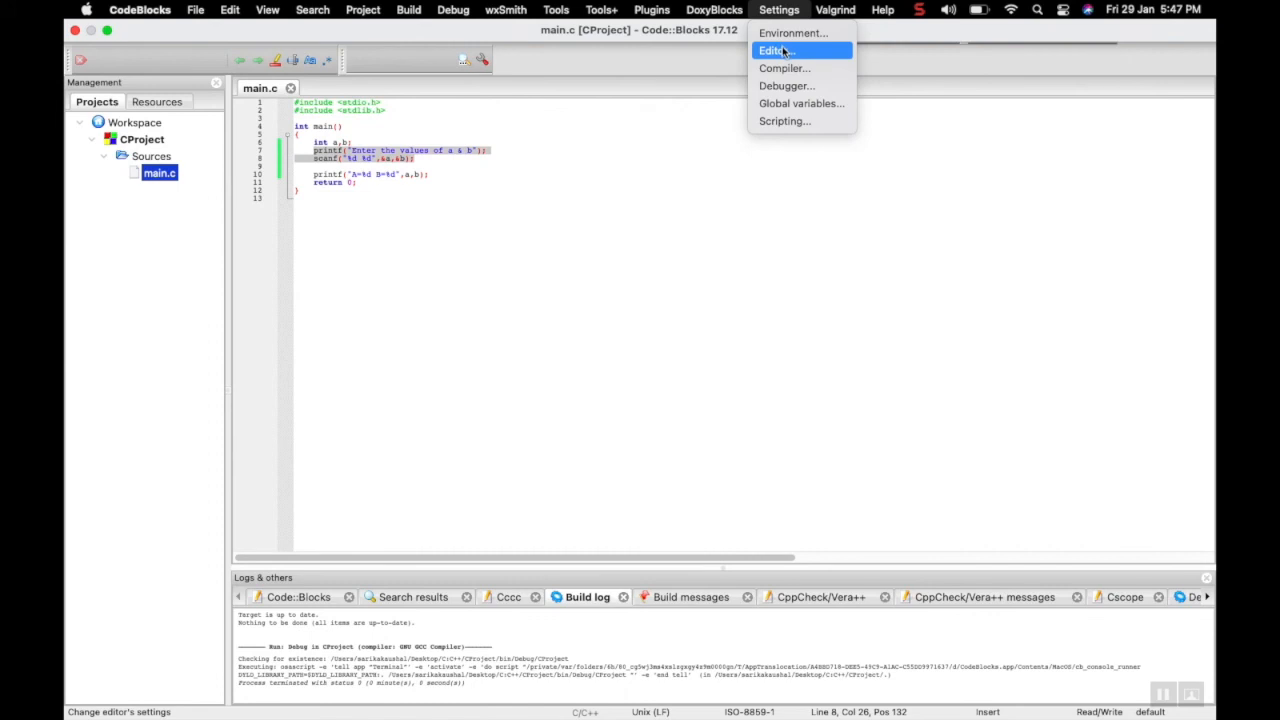
{"action": "left_click", "coordinate": [782, 48]}
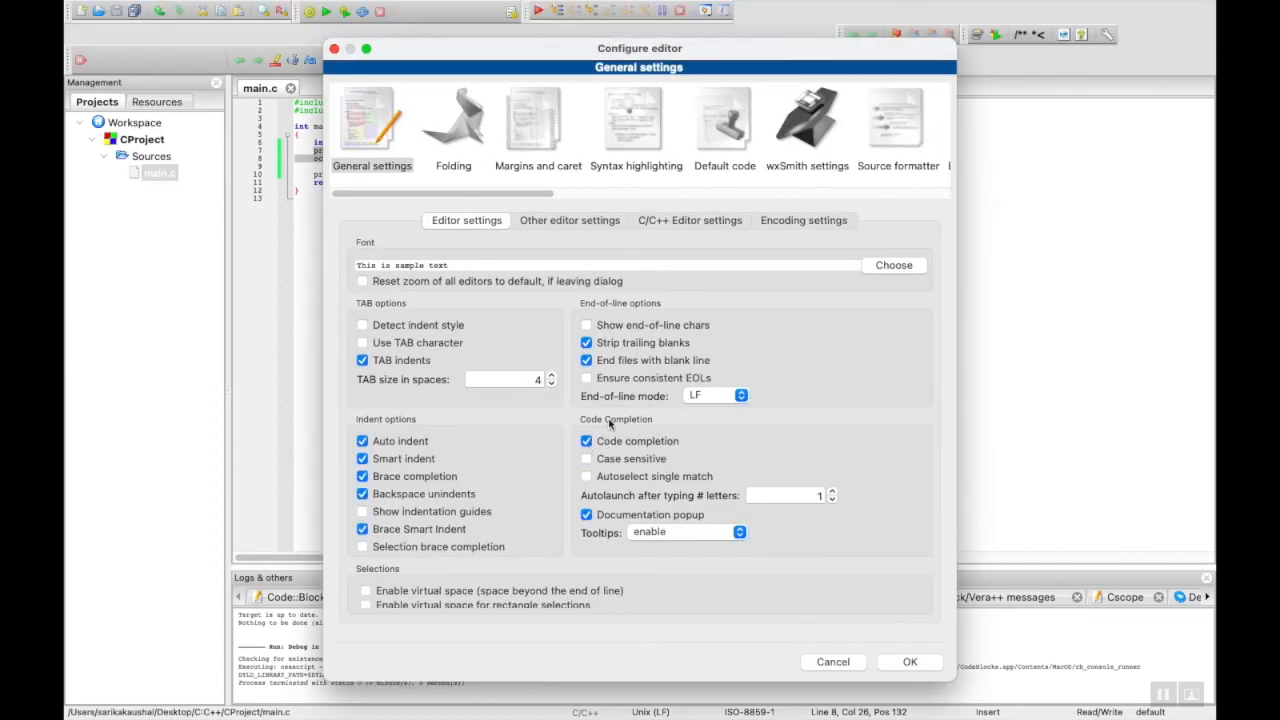
{"action": "left_click", "coordinate": [586, 441]}
{"action": "left_click", "coordinate": [910, 662]}
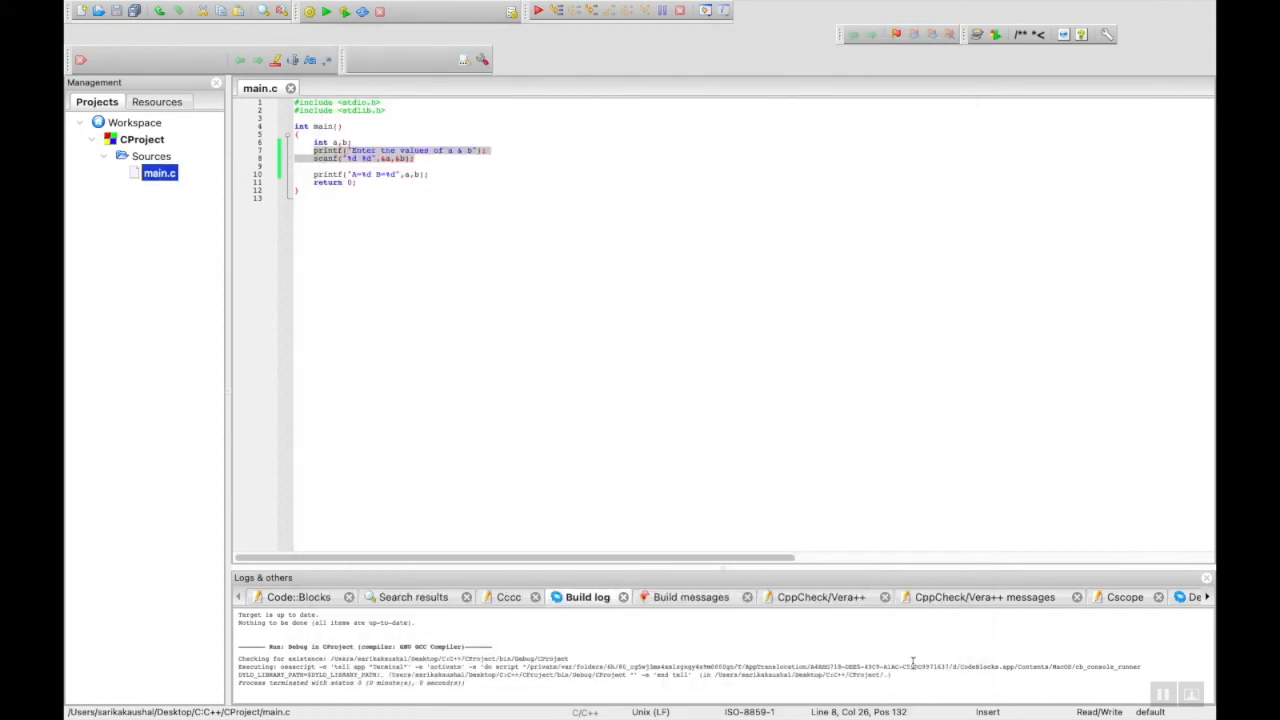